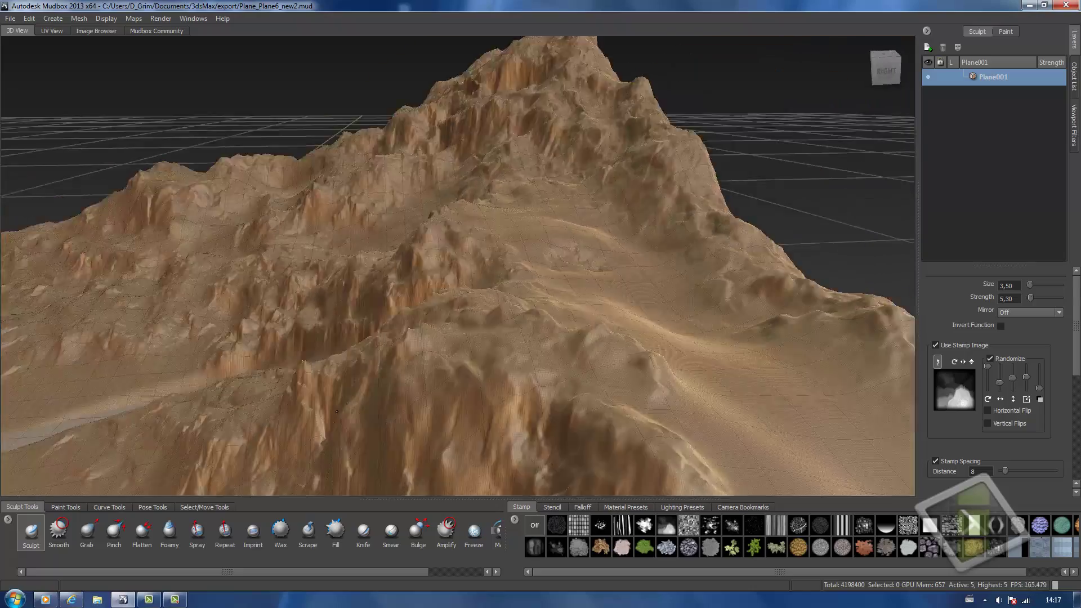
# Scrape the crater's inner rim slope and valley floor with the Scrape brush at size 7.00, and set the brush size to 3.50.
pyautogui.moveTo(337, 412)
pyautogui.keyDown('alt'); pyautogui.mouseDown()
pyautogui.moveTo(398, 416)
pyautogui.moveTo(405, 449)
pyautogui.moveTo(615, 411)
pyautogui.mouseUp(); pyautogui.keyUp('alt')
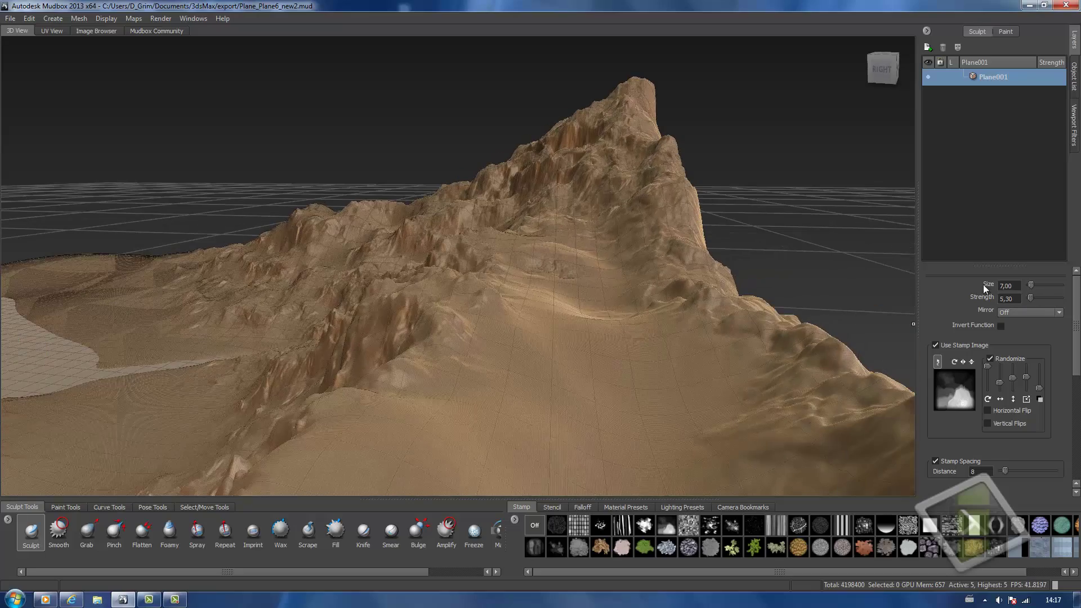
pyautogui.keyDown('alt'); pyautogui.moveTo(338, 426); pyautogui.dragTo(254, 146); pyautogui.keyUp('alt')
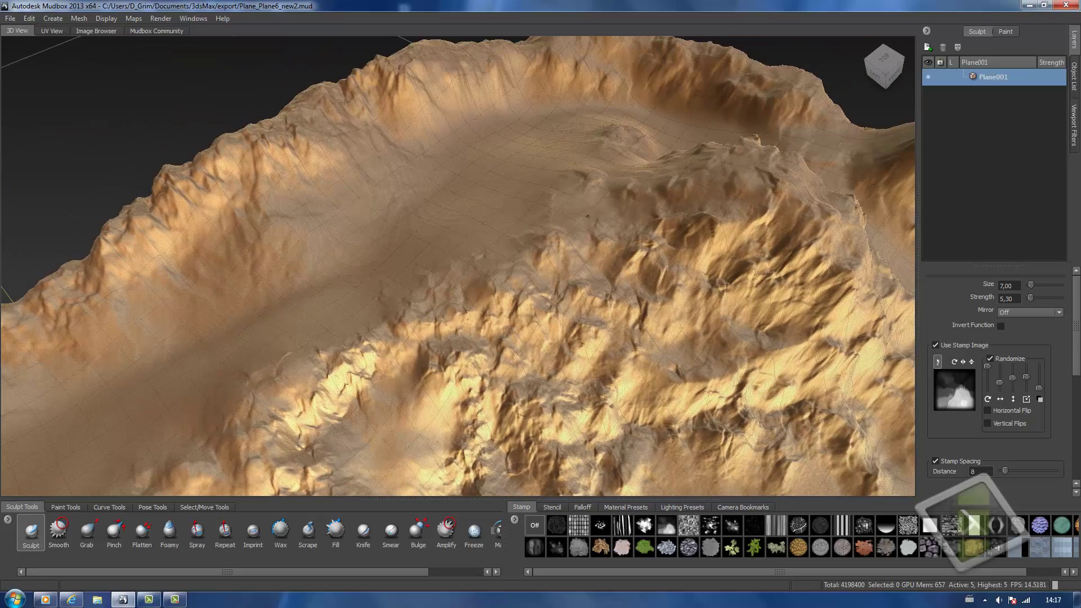
pyautogui.moveTo(711, 213)
pyautogui.keyDown('alt'); pyautogui.mouseDown()
pyautogui.moveTo(788, 209)
pyautogui.moveTo(800, 197)
pyautogui.mouseUp(); pyautogui.keyUp('alt')
pyautogui.keyDown('alt'); pyautogui.moveTo(355, 114); pyautogui.dragTo(254, 111); pyautogui.keyUp('alt')
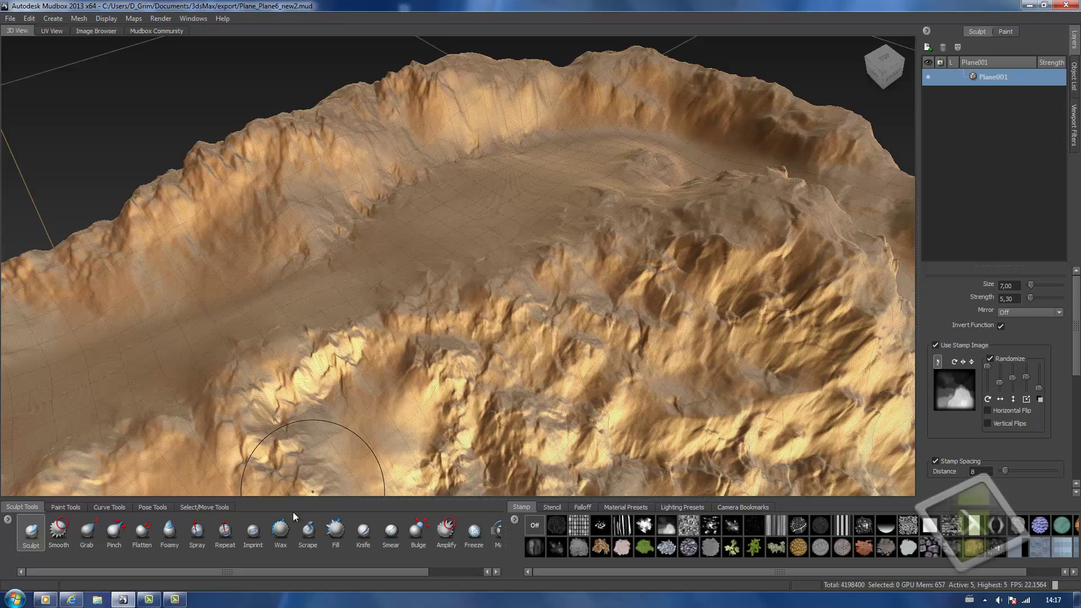
pyautogui.click(308, 531)
pyautogui.moveTo(445, 156); pyautogui.dragTo(333, 215)
pyautogui.moveTo(377, 251)
pyautogui.keyDown('alt'); pyautogui.mouseDown()
pyautogui.moveTo(457, 197)
pyautogui.moveTo(387, 244)
pyautogui.mouseUp(); pyautogui.keyUp('alt')
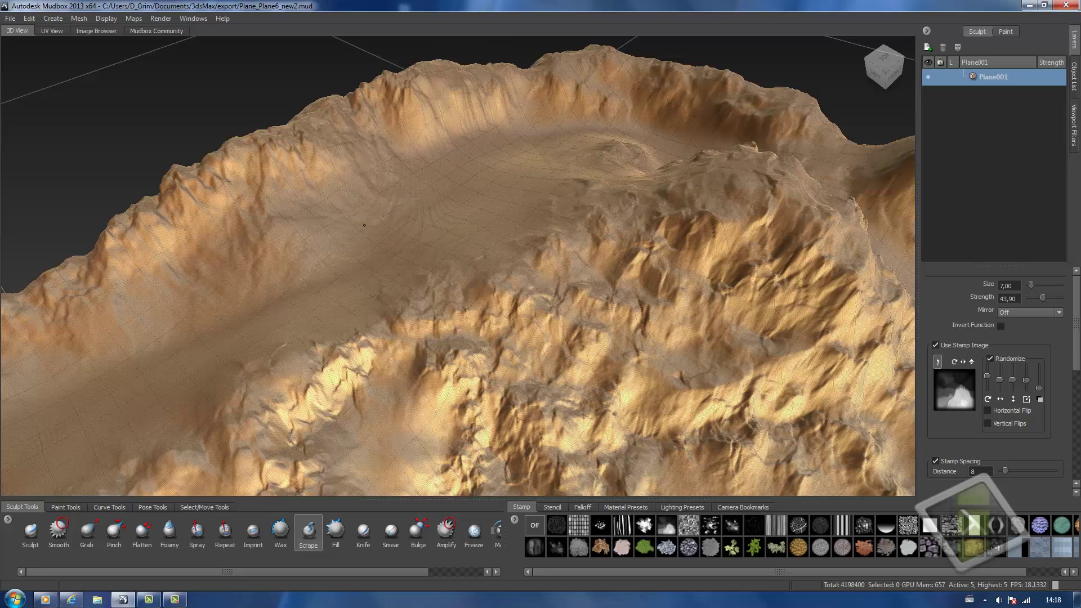
pyautogui.moveTo(345, 243)
pyautogui.mouseDown()
pyautogui.moveTo(237, 276)
pyautogui.moveTo(130, 345)
pyautogui.moveTo(273, 316)
pyautogui.moveTo(287, 344)
pyautogui.moveTo(222, 342)
pyautogui.mouseUp()
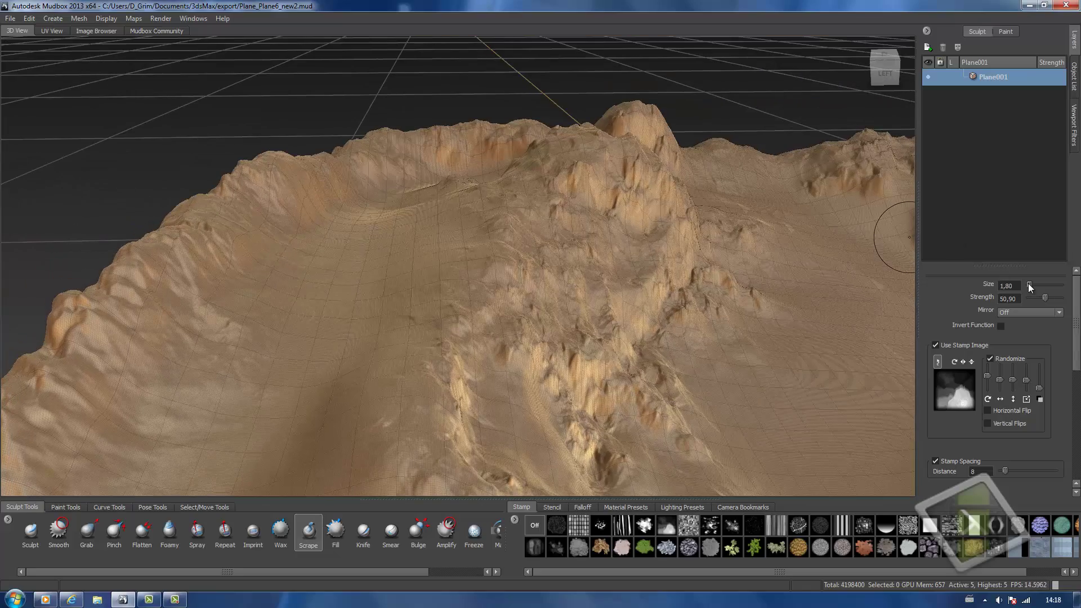
pyautogui.moveTo(1029, 284); pyautogui.dragTo(1031, 284)
pyautogui.keyDown('alt'); pyautogui.moveTo(223, 333); pyautogui.dragTo(269, 308); pyautogui.keyUp('alt')
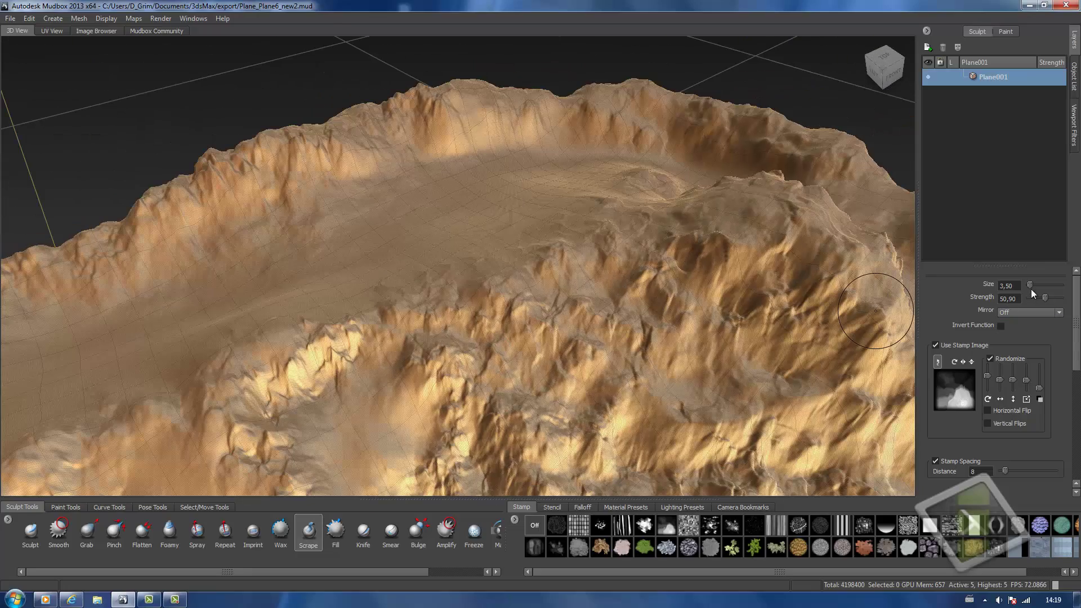
# Sculpt rock relief onto the rim's inner cliff using the stamped Sculpt brush without inversion, at size 8.80 and strength 7.00.
pyautogui.click(31, 529)
pyautogui.click(1002, 325)
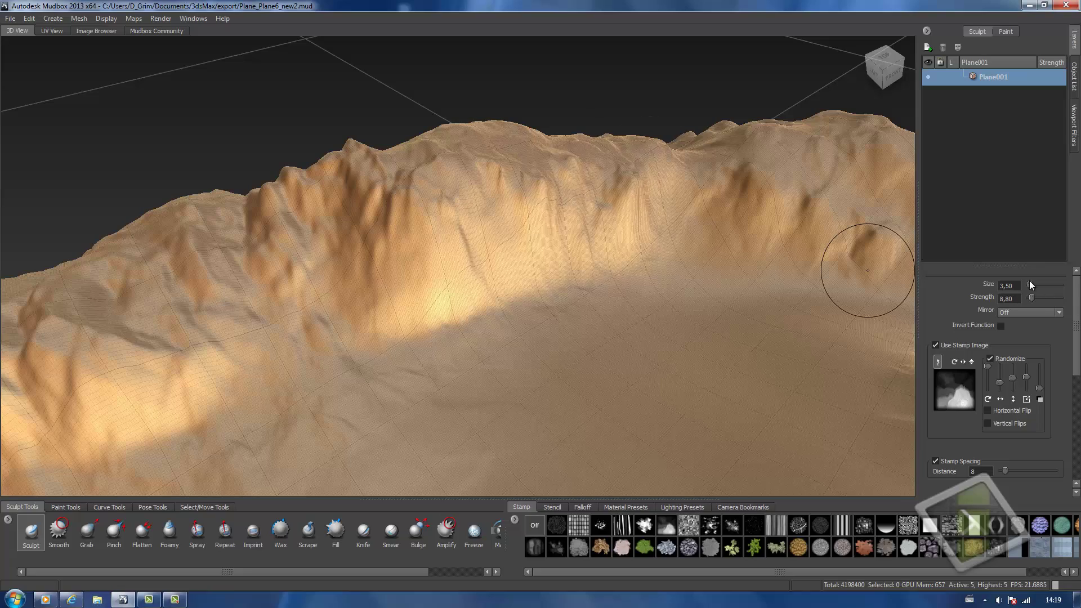
pyautogui.moveTo(1032, 297); pyautogui.dragTo(1031, 297)
pyautogui.keyDown('alt'); pyautogui.moveTo(625, 195); pyautogui.dragTo(366, 206); pyautogui.keyUp('alt')
pyautogui.keyDown('alt'); pyautogui.moveTo(399, 248); pyautogui.dragTo(211, 247); pyautogui.keyUp('alt')
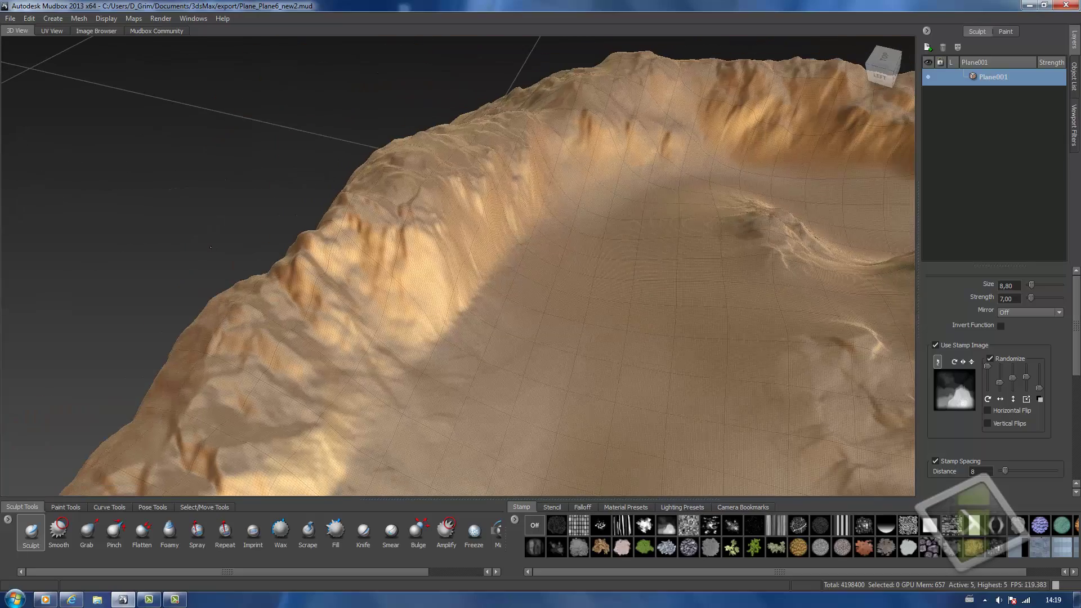
pyautogui.keyDown('alt'); pyautogui.moveTo(514, 127); pyautogui.dragTo(555, 314); pyautogui.keyUp('alt')
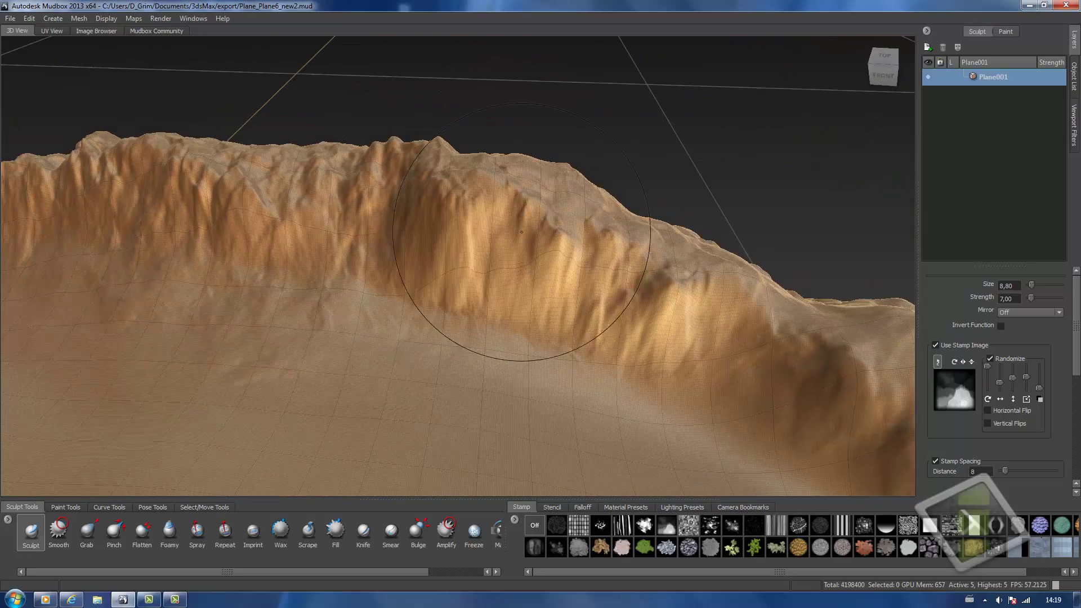
pyautogui.keyDown('alt'); pyautogui.moveTo(110, 194); pyautogui.dragTo(181, 157); pyautogui.keyUp('alt')
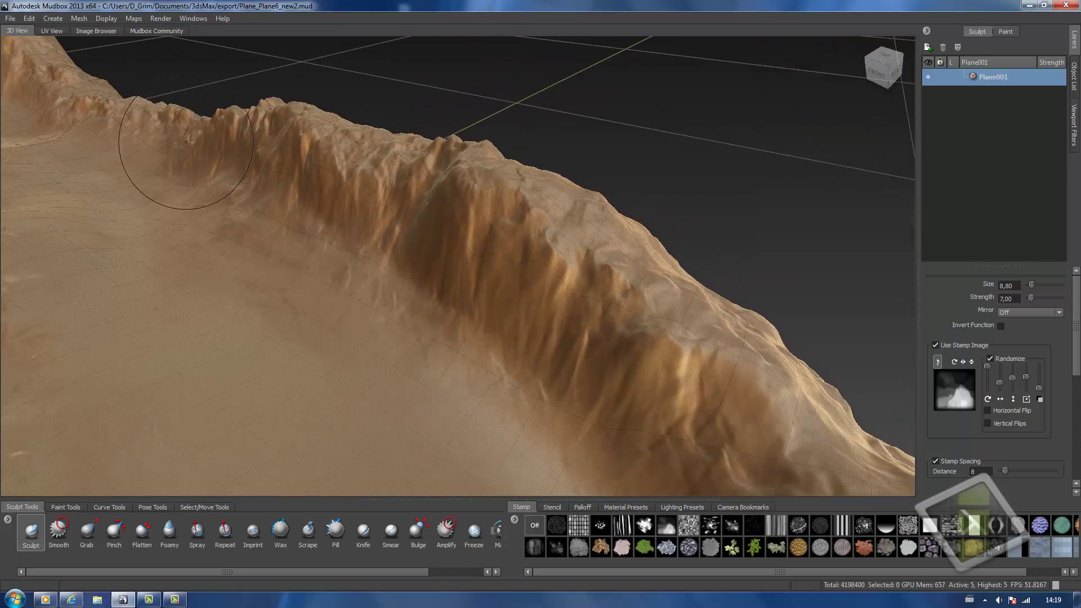
pyautogui.moveTo(409, 213); pyautogui.dragTo(423, 223)
pyautogui.moveTo(465, 324)
pyautogui.mouseDown()
pyautogui.moveTo(523, 383)
pyautogui.moveTo(389, 242)
pyautogui.moveTo(365, 167)
pyautogui.mouseUp()
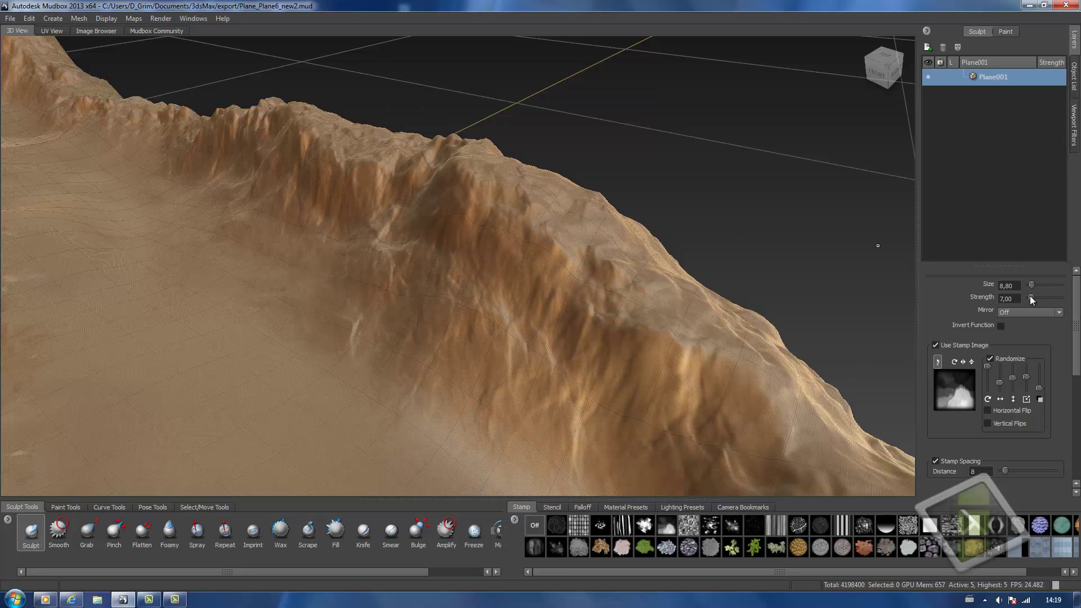
# Add more stamped rock relief to the lower inner wall of the rim at strength 7.00.
pyautogui.moveTo(1031, 299); pyautogui.dragTo(1031, 299)
pyautogui.moveTo(540, 346)
pyautogui.mouseDown()
pyautogui.moveTo(450, 294)
pyautogui.moveTo(493, 389)
pyautogui.moveTo(399, 362)
pyautogui.moveTo(536, 302)
pyautogui.mouseUp()
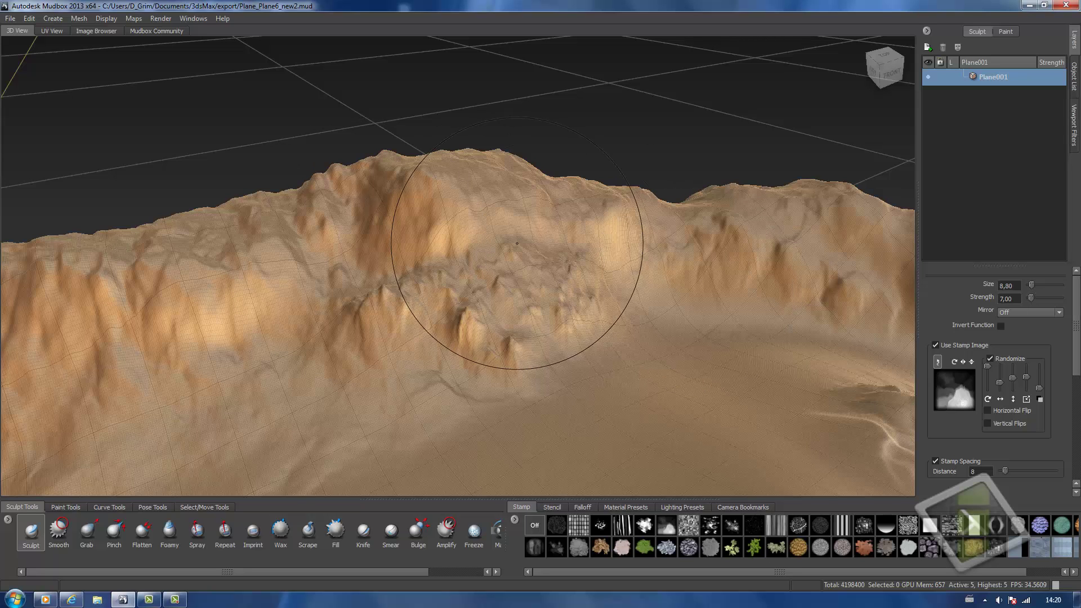
pyautogui.moveTo(509, 248)
pyautogui.mouseDown()
pyautogui.moveTo(431, 276)
pyautogui.moveTo(422, 327)
pyautogui.moveTo(284, 366)
pyautogui.moveTo(507, 316)
pyautogui.moveTo(664, 254)
pyautogui.moveTo(824, 273)
pyautogui.moveTo(451, 219)
pyautogui.moveTo(349, 271)
pyautogui.mouseUp()
pyautogui.moveTo(349, 271)
pyautogui.keyDown('alt'); pyautogui.mouseDown()
pyautogui.moveTo(197, 254)
pyautogui.moveTo(180, 208)
pyautogui.moveTo(519, 265)
pyautogui.moveTo(749, 387)
pyautogui.moveTo(213, 370)
pyautogui.mouseUp(); pyautogui.keyUp('alt')
pyautogui.scroll(5, 434, 232)
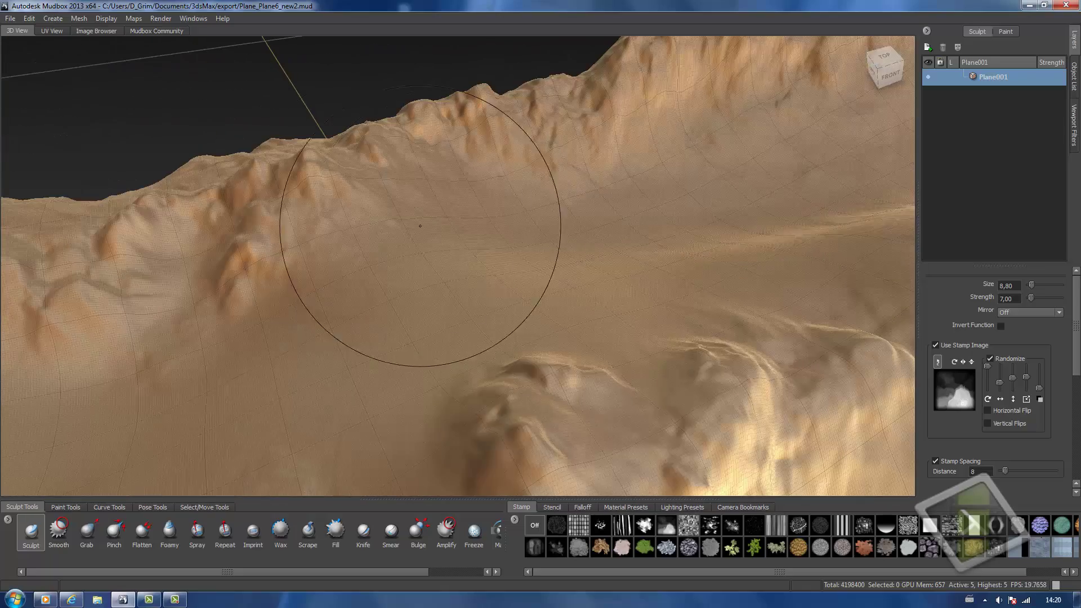
# Continue sculpting stamped rock detail along the rim ridge and the outer slopes of the terrain at size 8.80.
pyautogui.moveTo(420, 227)
pyautogui.mouseDown()
pyautogui.moveTo(468, 135)
pyautogui.moveTo(225, 180)
pyautogui.moveTo(529, 145)
pyautogui.moveTo(515, 155)
pyautogui.mouseUp()
pyautogui.scroll(-5, 210, 181)
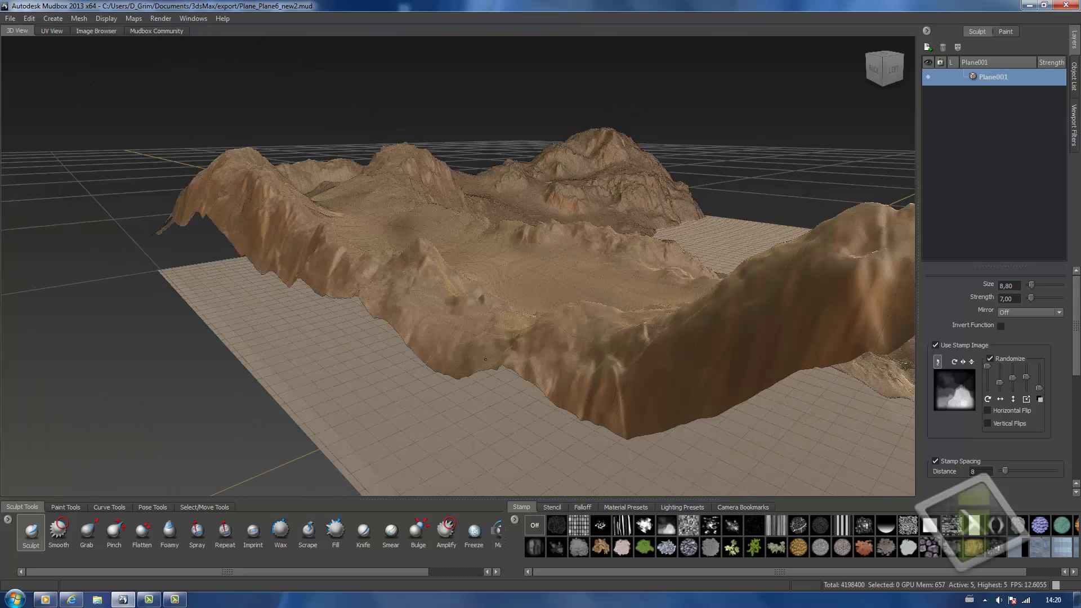
pyautogui.moveTo(434, 349)
pyautogui.mouseDown()
pyautogui.moveTo(552, 372)
pyautogui.moveTo(760, 361)
pyautogui.mouseUp()
pyautogui.moveTo(761, 360)
pyautogui.keyDown('alt'); pyautogui.mouseDown()
pyautogui.moveTo(727, 383)
pyautogui.moveTo(763, 397)
pyautogui.mouseUp(); pyautogui.keyUp('alt')
pyautogui.scroll(5, 763, 397)
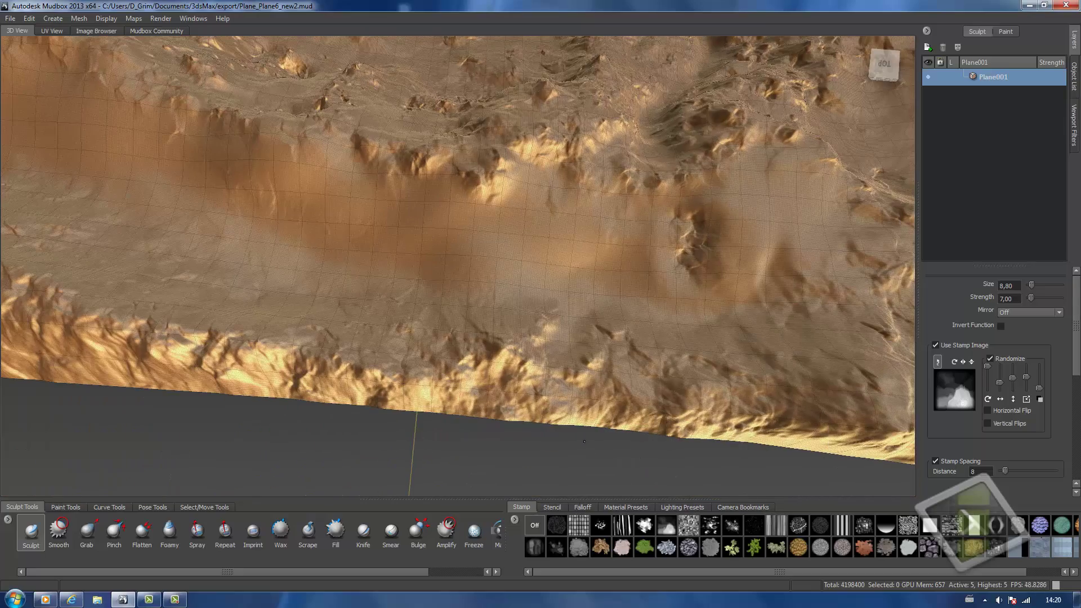
# Roughen the ridge descending from the high peak with the stamped Sculpt brush at size 5.30 and strength 7.00.
pyautogui.keyDown('alt'); pyautogui.moveTo(472, 415); pyautogui.dragTo(113, 271); pyautogui.keyUp('alt')
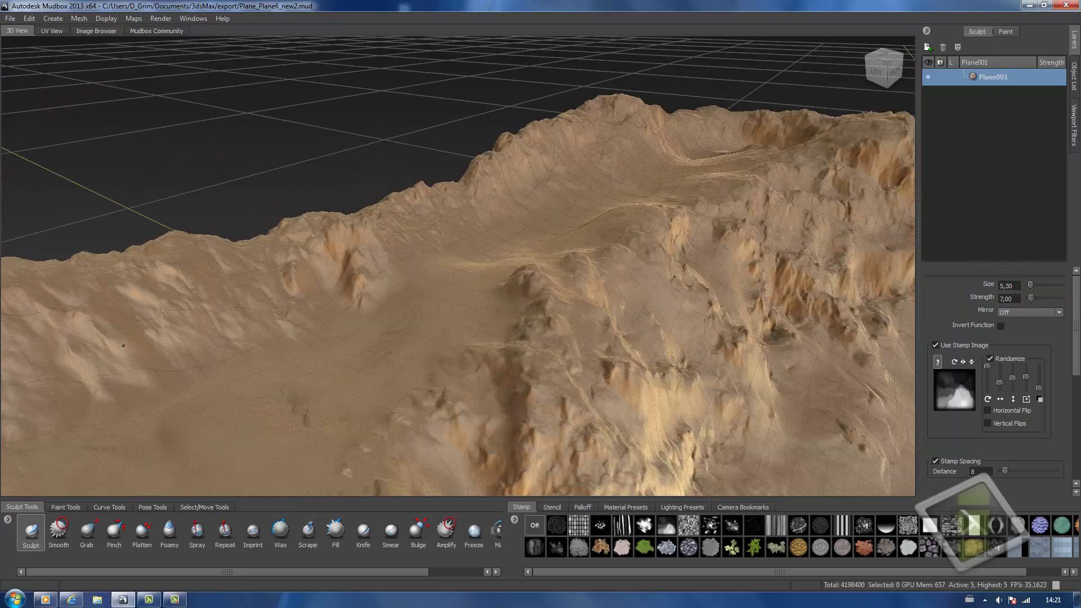
pyautogui.keyDown('alt'); pyautogui.moveTo(108, 338); pyautogui.dragTo(0, 382); pyautogui.keyUp('alt')
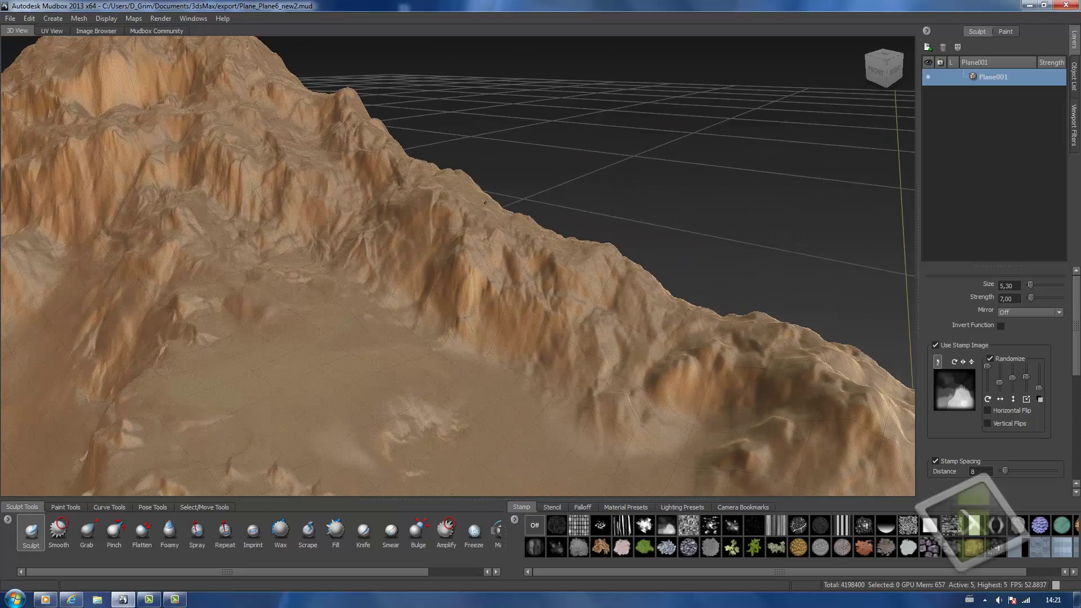
pyautogui.moveTo(473, 242)
pyautogui.mouseDown()
pyautogui.moveTo(431, 180)
pyautogui.moveTo(360, 171)
pyautogui.moveTo(357, 205)
pyautogui.moveTo(262, 181)
pyautogui.mouseUp()
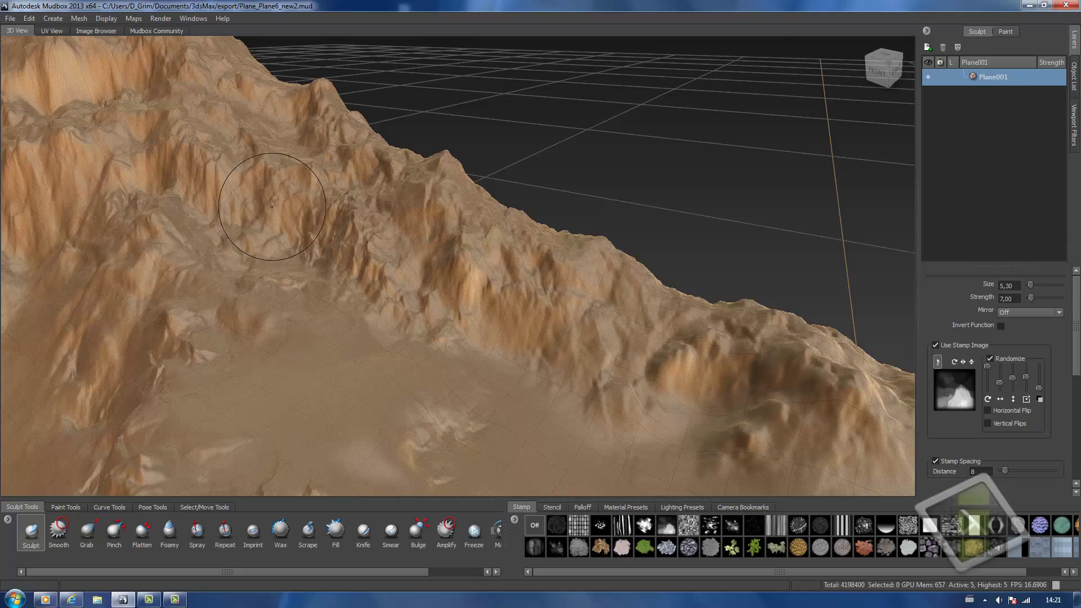
pyautogui.press('f')
pyautogui.moveTo(496, 258)
pyautogui.mouseDown()
pyautogui.moveTo(416, 237)
pyautogui.moveTo(465, 250)
pyautogui.mouseUp()
# Carve into the mountain summit with the Sculpt brush inverted and its stamp image disabled, and soften the summit with Smooth.
pyautogui.keyDown('alt'); pyautogui.moveTo(496, 284); pyautogui.dragTo(498, 213); pyautogui.keyUp('alt')
pyautogui.moveTo(637, 366)
pyautogui.keyDown('alt'); pyautogui.mouseDown()
pyautogui.moveTo(254, 265)
pyautogui.moveTo(405, 137)
pyautogui.moveTo(270, 168)
pyautogui.moveTo(475, 336)
pyautogui.moveTo(561, 294)
pyautogui.moveTo(507, 298)
pyautogui.moveTo(496, 321)
pyautogui.moveTo(515, 295)
pyautogui.moveTo(537, 324)
pyautogui.moveTo(467, 284)
pyautogui.moveTo(507, 287)
pyautogui.moveTo(552, 310)
pyautogui.moveTo(563, 335)
pyautogui.mouseUp(); pyautogui.keyUp('alt')
pyautogui.click(137, 542)
pyautogui.click(31, 534)
pyautogui.click(937, 345)
pyautogui.click(1001, 327)
pyautogui.moveTo(586, 282)
pyautogui.keyDown('alt'); pyautogui.mouseDown()
pyautogui.moveTo(569, 307)
pyautogui.moveTo(542, 314)
pyautogui.mouseUp(); pyautogui.keyUp('alt')
pyautogui.moveTo(506, 361)
pyautogui.mouseDown()
pyautogui.moveTo(526, 299)
pyautogui.moveTo(478, 304)
pyautogui.moveTo(507, 316)
pyautogui.mouseUp()
pyautogui.moveTo(518, 344)
pyautogui.keyDown('alt'); pyautogui.mouseDown()
pyautogui.moveTo(480, 374)
pyautogui.moveTo(496, 316)
pyautogui.mouseUp(); pyautogui.keyUp('alt')
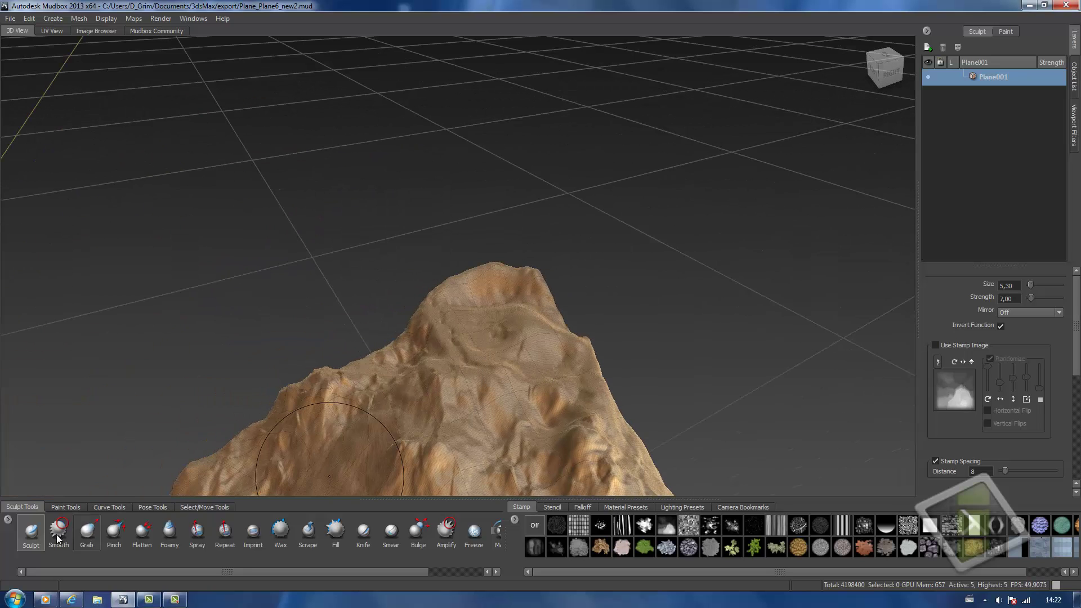
pyautogui.press('shift')
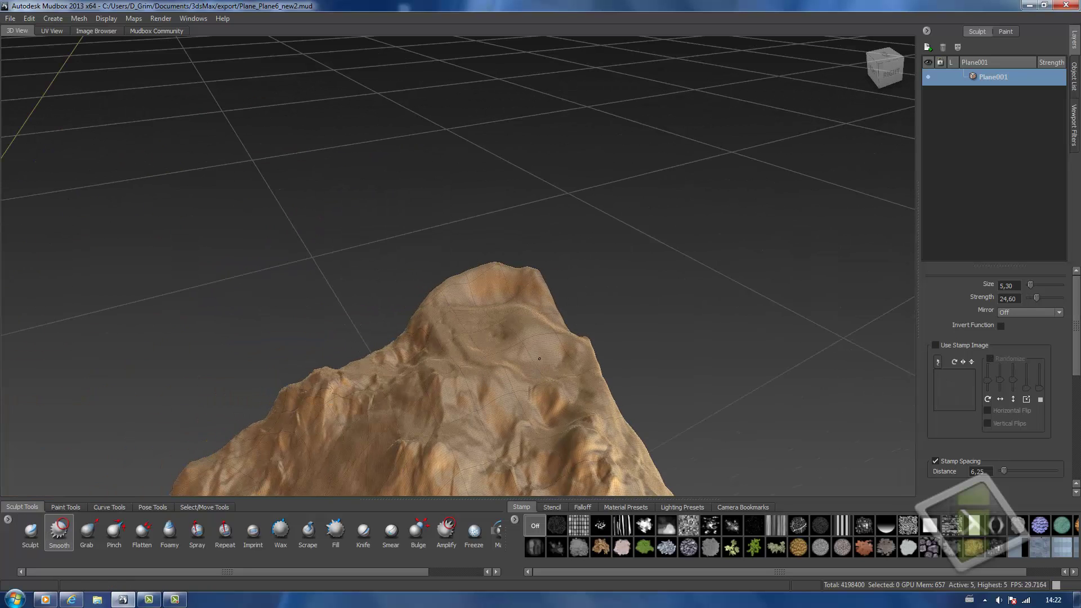
# Re-enable the Sculpt brush's stamp image, turn off inversion and sculpt rock detail over the summit, finishing at size 3.50 and strength 8.80.
pyautogui.click(32, 538)
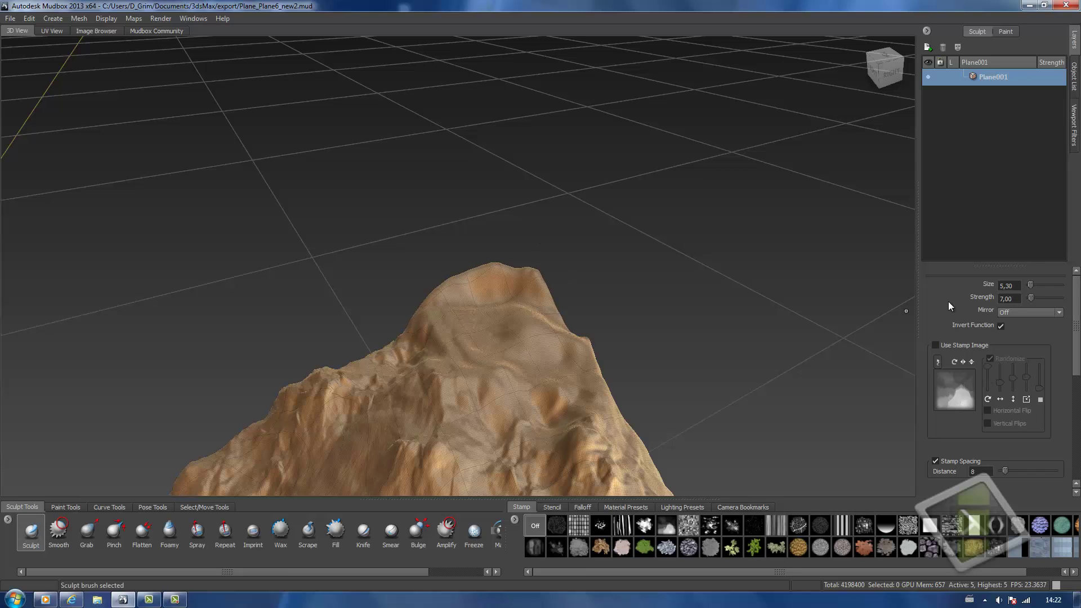
pyautogui.click(935, 345)
pyautogui.click(1000, 326)
pyautogui.moveTo(516, 282); pyautogui.dragTo(442, 315)
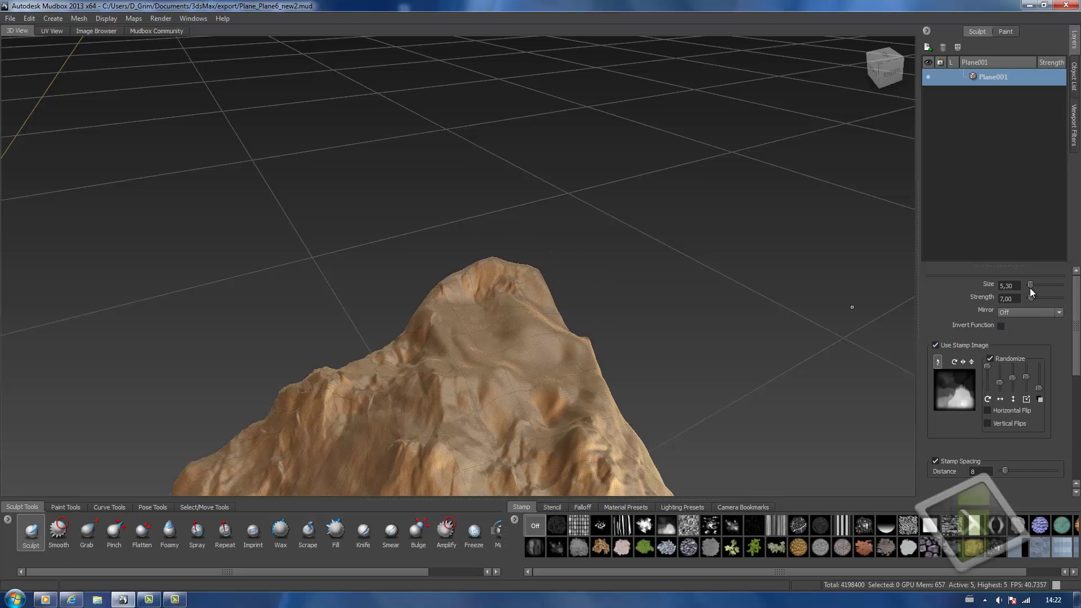
pyautogui.moveTo(515, 338)
pyautogui.mouseDown()
pyautogui.moveTo(484, 316)
pyautogui.moveTo(479, 378)
pyautogui.mouseUp()
pyautogui.moveTo(585, 383)
pyautogui.mouseDown()
pyautogui.moveTo(543, 303)
pyautogui.moveTo(479, 335)
pyautogui.mouseUp()
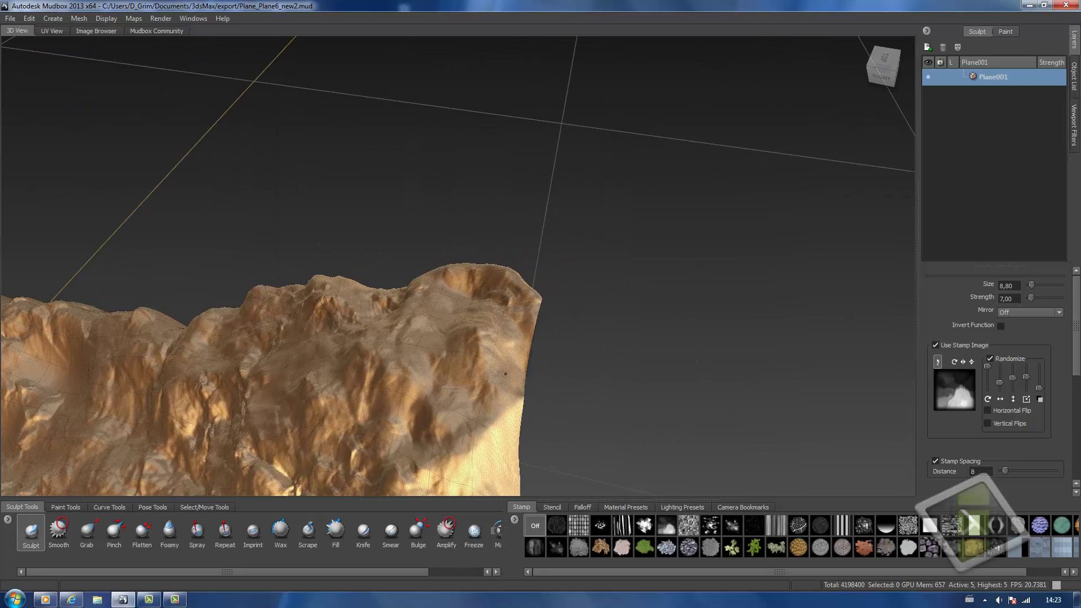
pyautogui.keyDown('alt'); pyautogui.moveTo(505, 374); pyautogui.dragTo(615, 347); pyautogui.keyUp('alt')
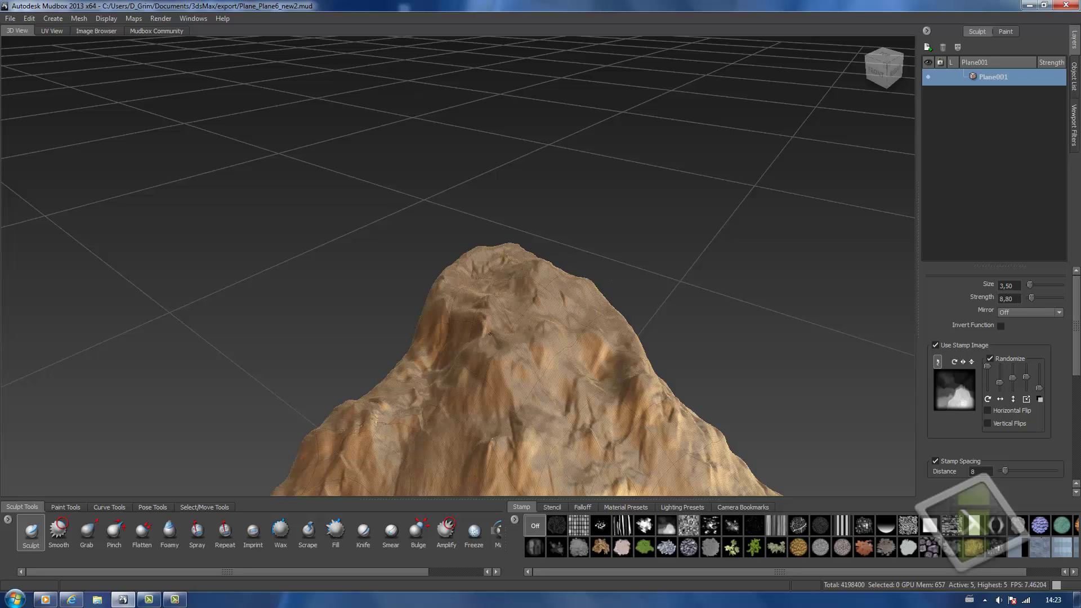
pyautogui.moveTo(401, 406)
pyautogui.mouseDown()
pyautogui.moveTo(480, 260)
pyautogui.moveTo(510, 233)
pyautogui.mouseUp()
# Lower the terrain mesh to subdivision level 0.
pyautogui.scroll(-4, 510, 234)
pyautogui.moveTo(552, 315)
pyautogui.keyDown('alt'); pyautogui.mouseDown()
pyautogui.moveTo(516, 318)
pyautogui.moveTo(509, 350)
pyautogui.moveTo(387, 338)
pyautogui.mouseUp(); pyautogui.keyUp('alt')
pyautogui.scroll(4, 515, 318)
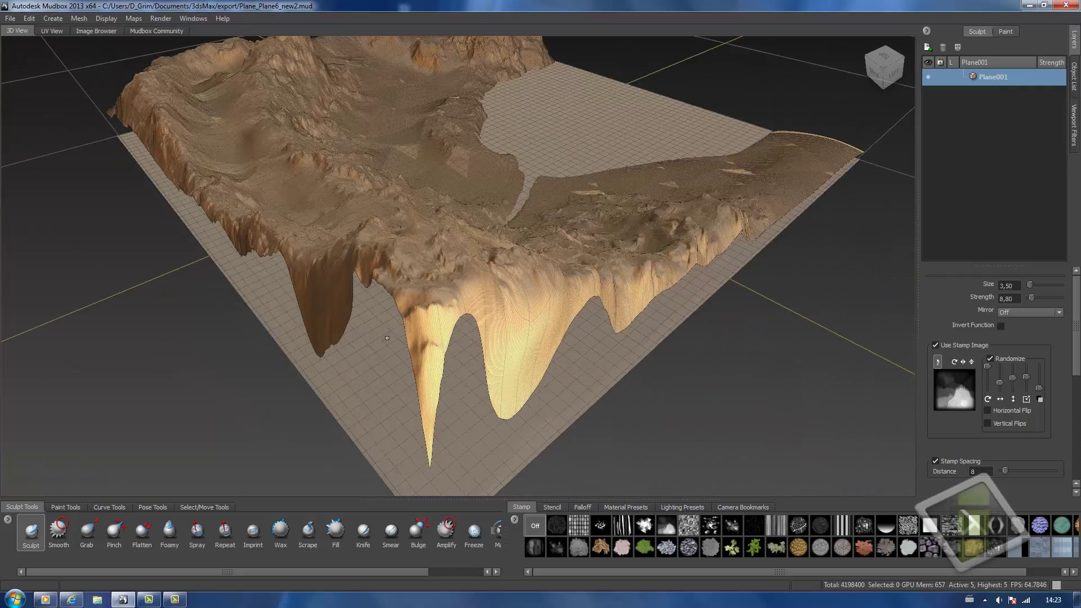
pyautogui.moveTo(442, 310)
pyautogui.keyDown('alt'); pyautogui.mouseDown()
pyautogui.moveTo(498, 387)
pyautogui.moveTo(174, 385)
pyautogui.moveTo(900, 397)
pyautogui.moveTo(815, 390)
pyautogui.mouseUp(); pyautogui.keyUp('alt')
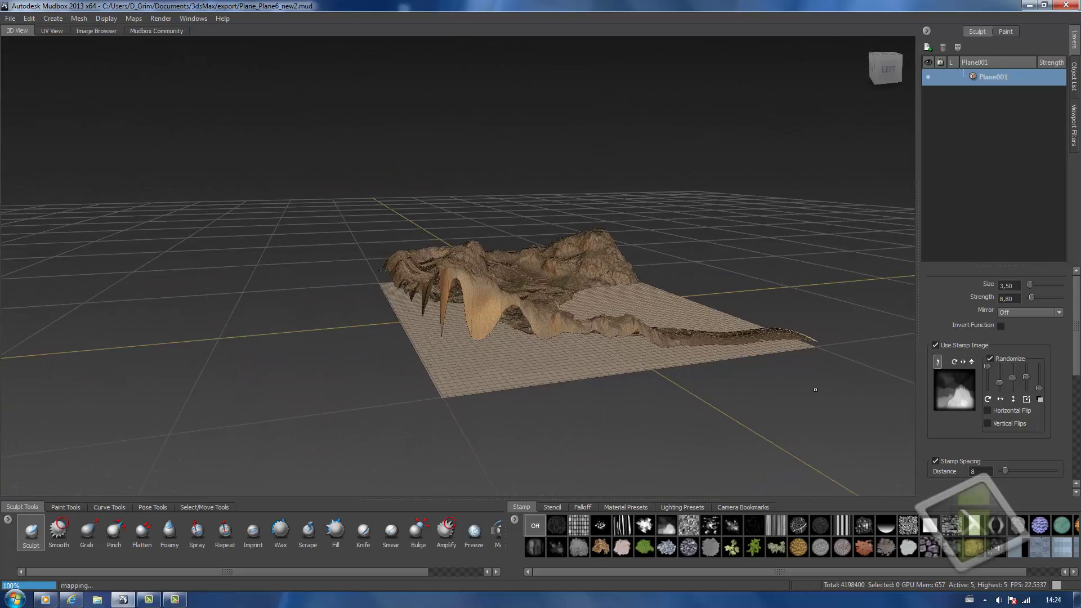
pyautogui.press('pagedown')
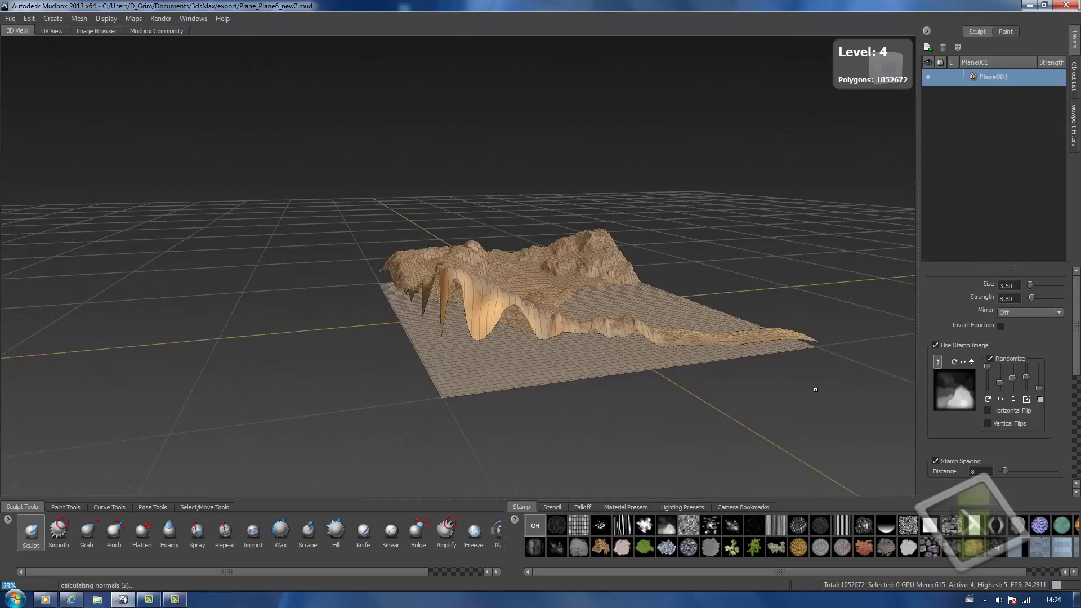
pyautogui.press('pagedown')
pyautogui.press('pagedown')
pyautogui.press('pagedown')
pyautogui.press('pagedown')
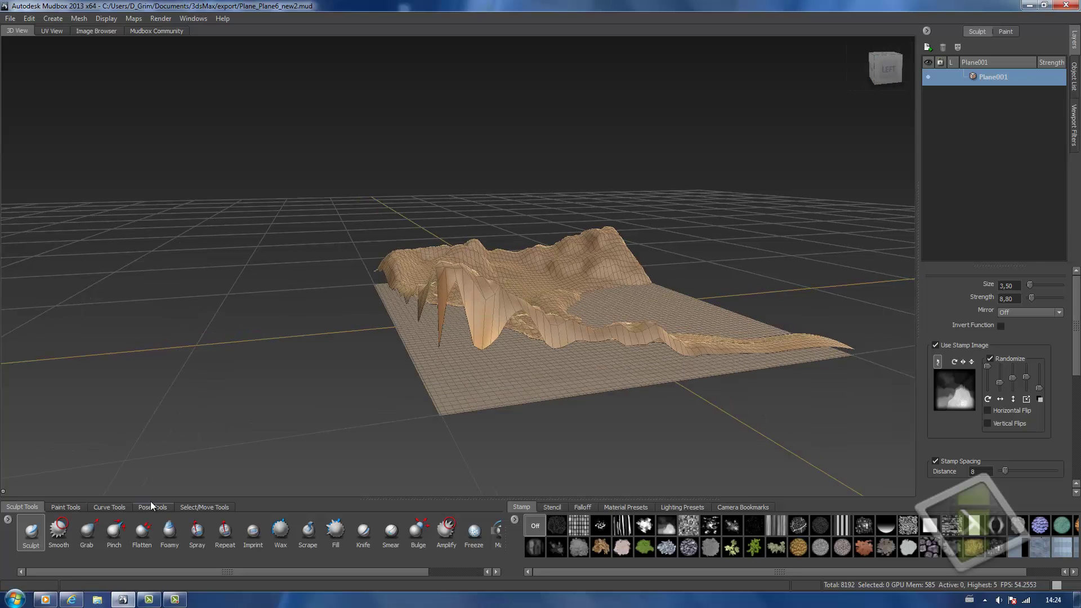
pyautogui.click(205, 507)
pyautogui.click(30, 538)
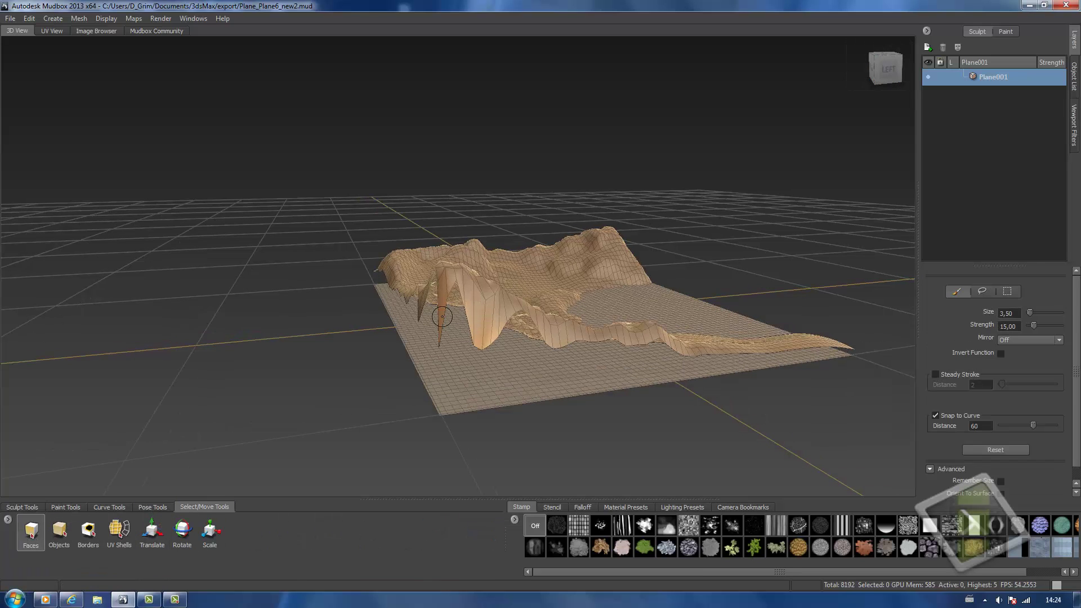
pyautogui.press('f')
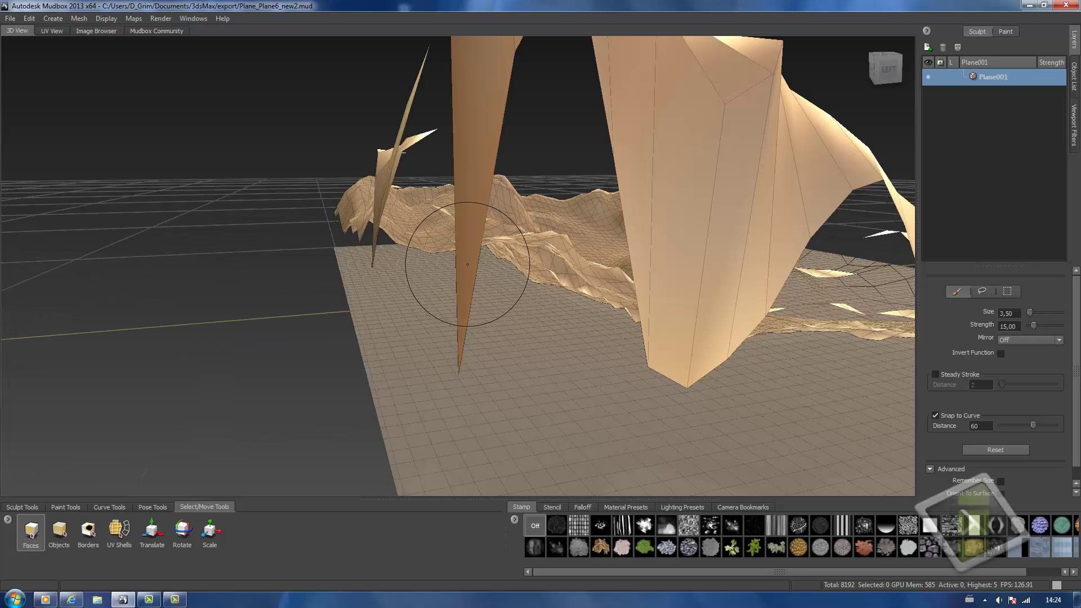
pyautogui.keyDown('alt'); pyautogui.moveTo(466, 265); pyautogui.dragTo(406, 290, button='right'); pyautogui.keyUp('alt')
pyautogui.scroll(3, 38, 508)
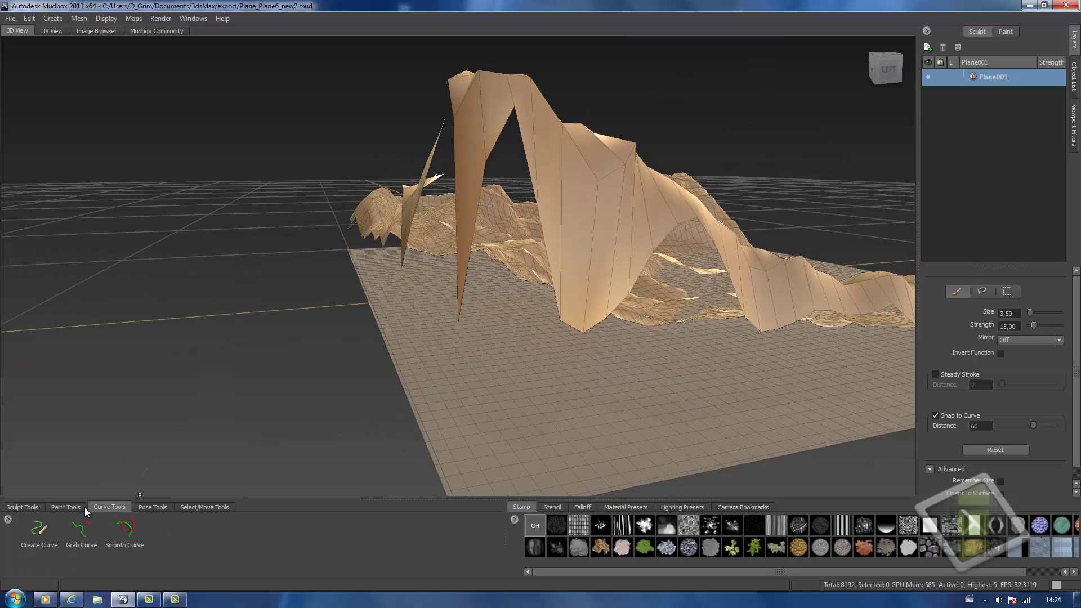
pyautogui.scroll(-1, 36, 511)
pyautogui.scroll(2, 35, 514)
# Try to pull up the spike hanging at the terrain's corner with the Grab brush at size 3.50 and strength 100.00, and undo the edit.
pyautogui.click(88, 532)
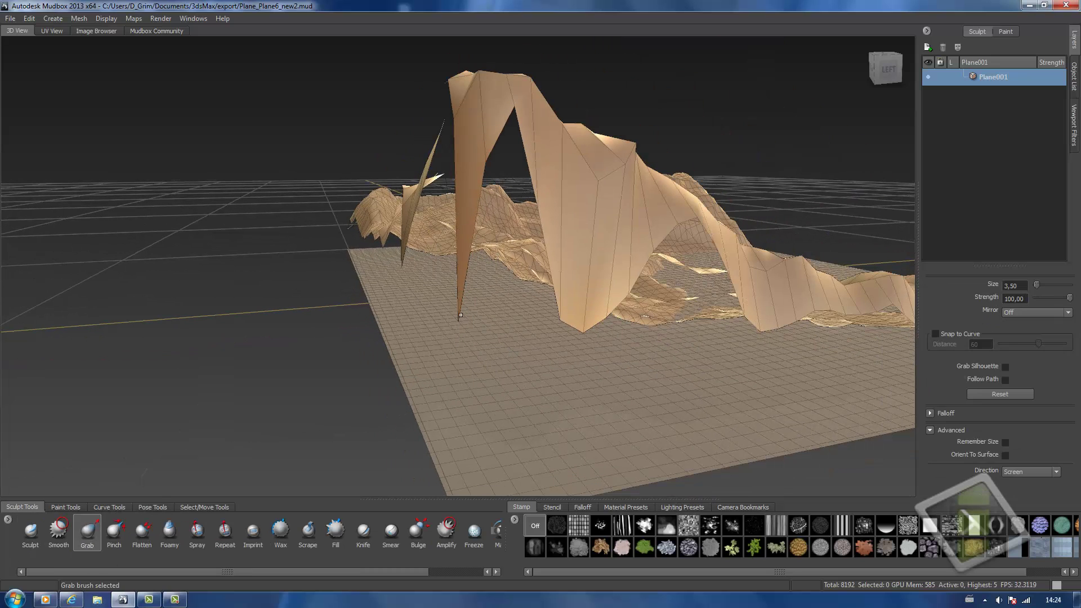
pyautogui.moveTo(461, 291); pyautogui.dragTo(458, 160)
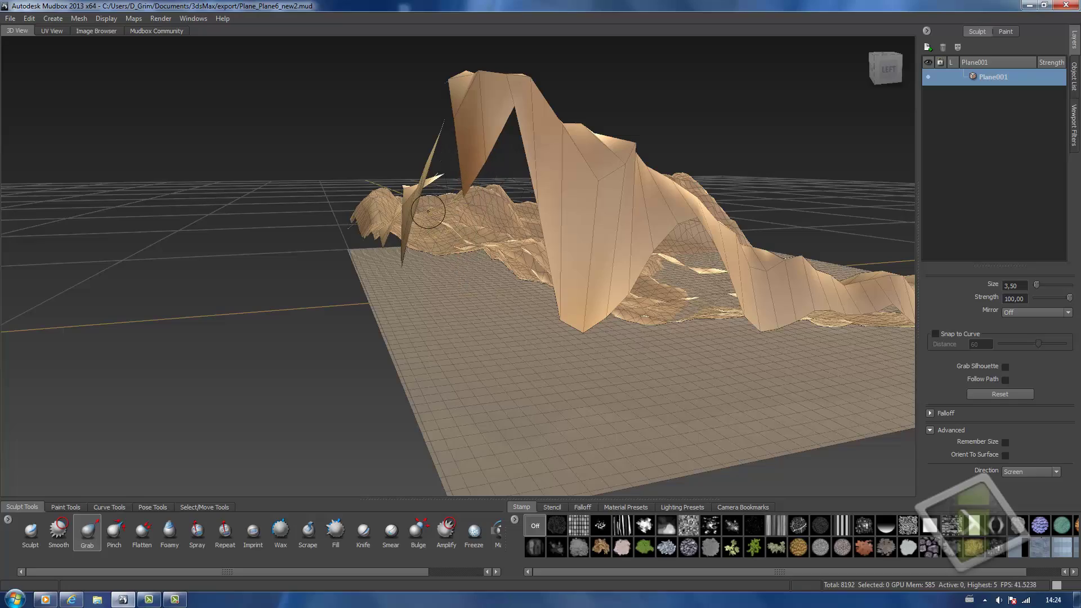
pyautogui.keyDown('alt'); pyautogui.moveTo(428, 211); pyautogui.dragTo(604, 239); pyautogui.keyUp('alt')
pyautogui.moveTo(465, 181); pyautogui.dragTo(464, 148)
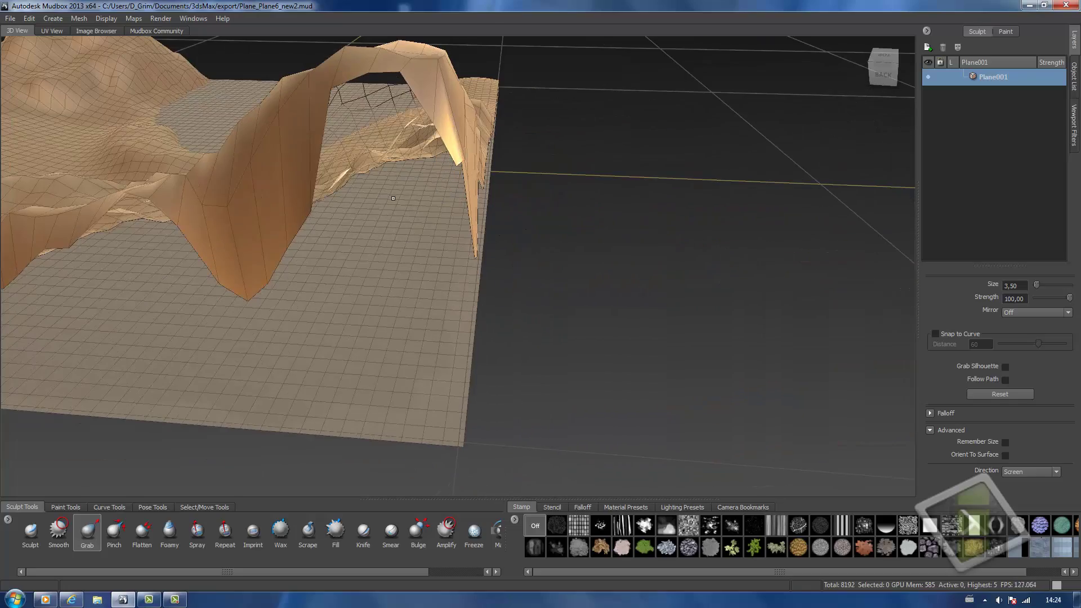
pyautogui.moveTo(393, 198)
pyautogui.keyDown('alt'); pyautogui.mouseDown()
pyautogui.moveTo(452, 136)
pyautogui.moveTo(470, 161)
pyautogui.moveTo(452, 179)
pyautogui.mouseUp(); pyautogui.keyUp('alt')
pyautogui.hotkey('ctrl', 'z')
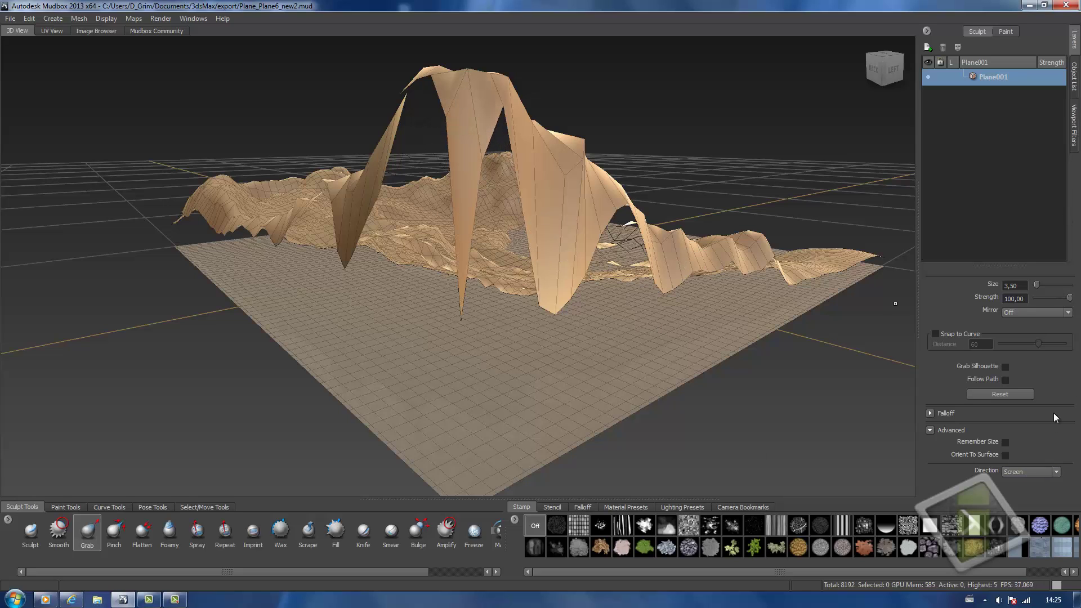
# Try the Grab brush on the terrain's corner spike with its direction constrained to XY and to XZ.
pyautogui.click(1011, 510)
pyautogui.click(1023, 471)
pyautogui.click(1022, 501)
pyautogui.keyDown('alt'); pyautogui.moveTo(641, 325); pyautogui.dragTo(471, 253); pyautogui.keyUp('alt')
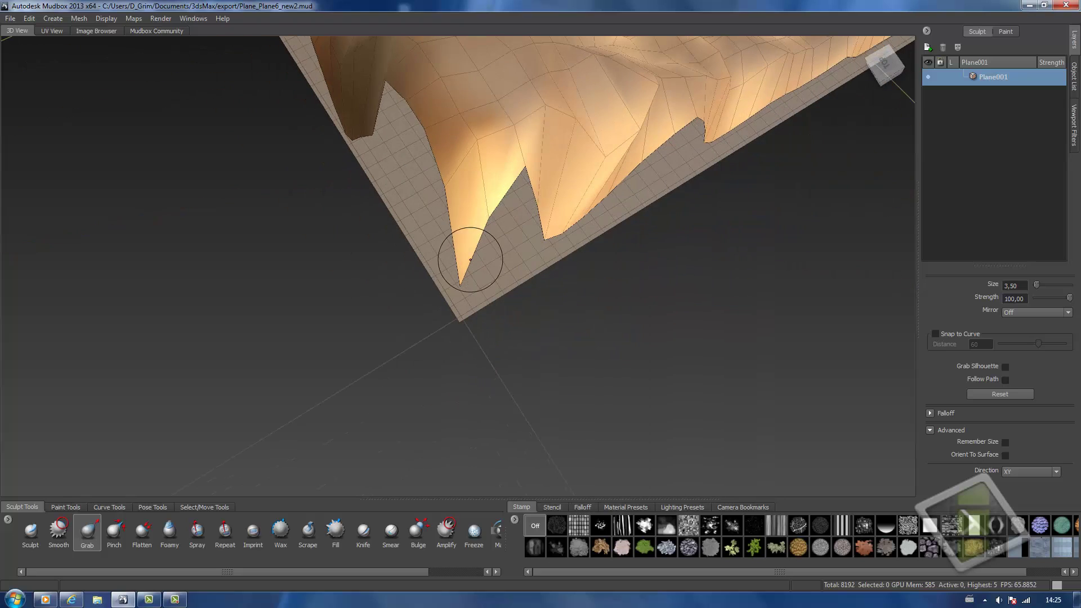
pyautogui.click(1013, 476)
pyautogui.click(1020, 507)
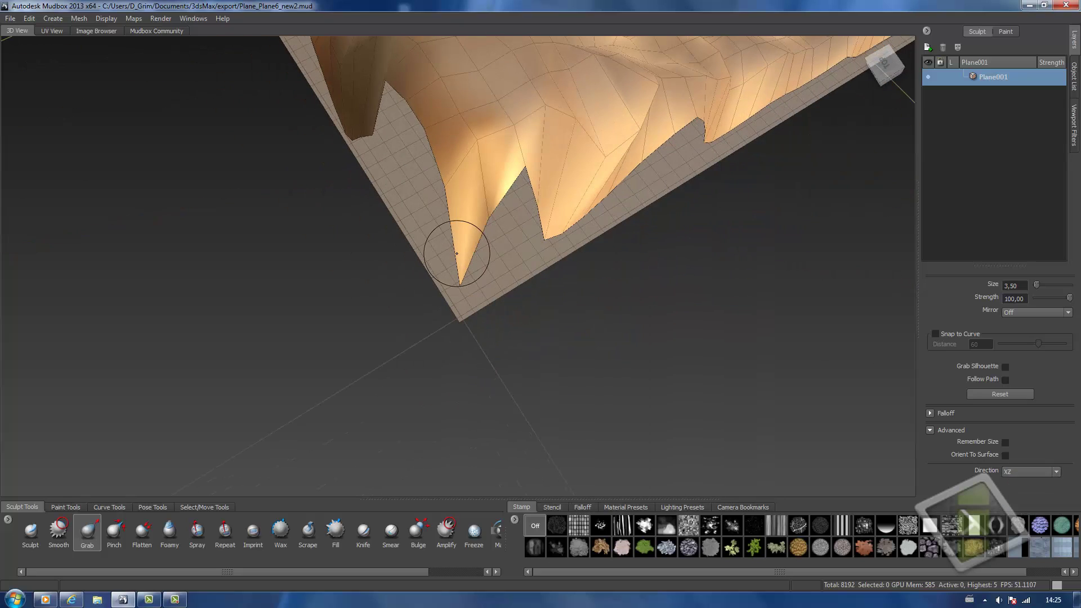
pyautogui.keyDown('alt'); pyautogui.moveTo(465, 177); pyautogui.dragTo(133, 60); pyautogui.keyUp('alt')
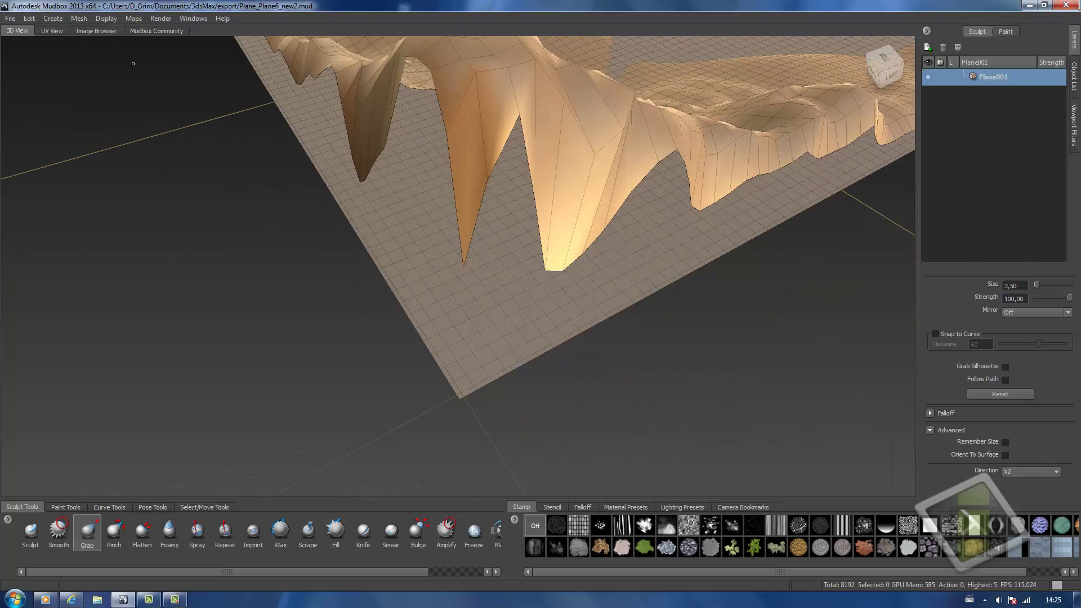
# Switch the Grab direction back to XY and try once more to move the corner spike.
pyautogui.click(1010, 482)
pyautogui.keyDown('alt'); pyautogui.moveTo(462, 264); pyautogui.dragTo(466, 211); pyautogui.keyUp('alt')
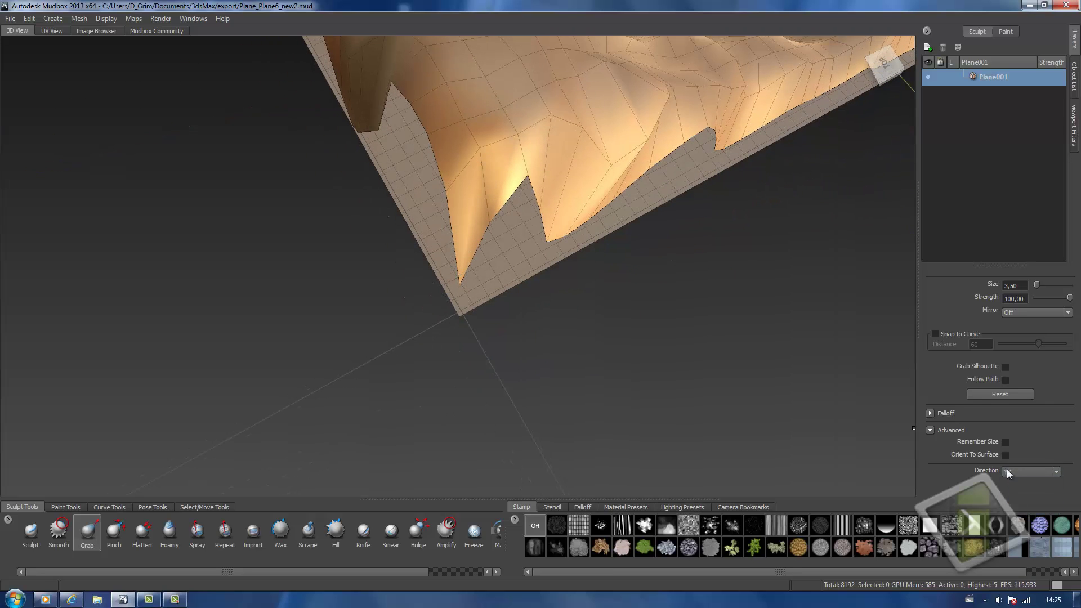
pyautogui.click(1019, 496)
pyautogui.keyDown('alt'); pyautogui.moveTo(460, 279); pyautogui.dragTo(464, 253); pyautogui.keyUp('alt')
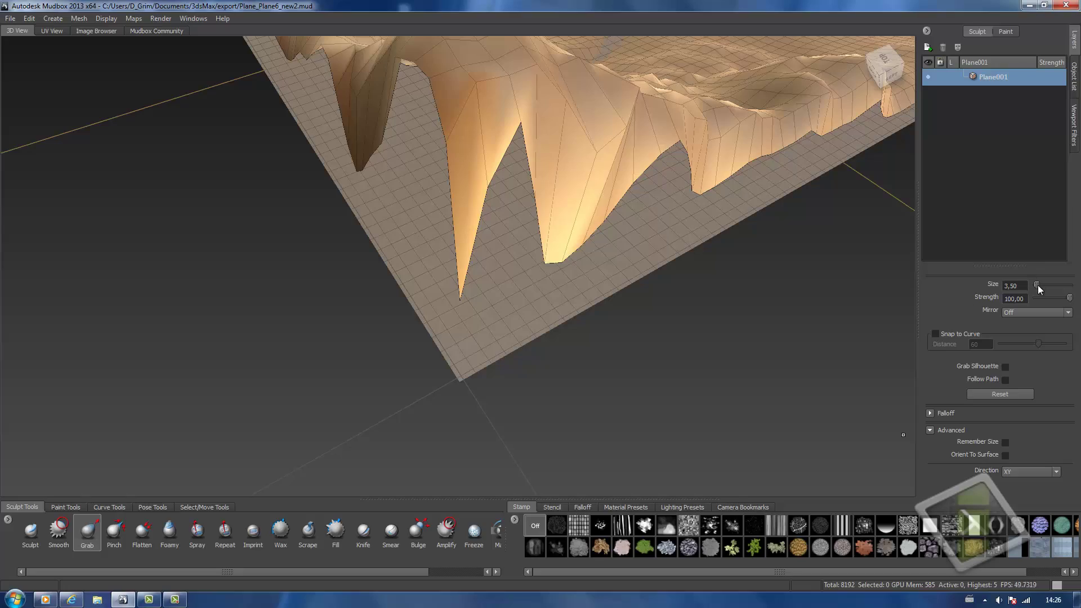
# Select the faces of the corner spike with the Faces selection brush at size 3.50 and strength 15.00.
pyautogui.keyDown('alt'); pyautogui.moveTo(676, 315); pyautogui.dragTo(190, 389); pyautogui.keyUp('alt')
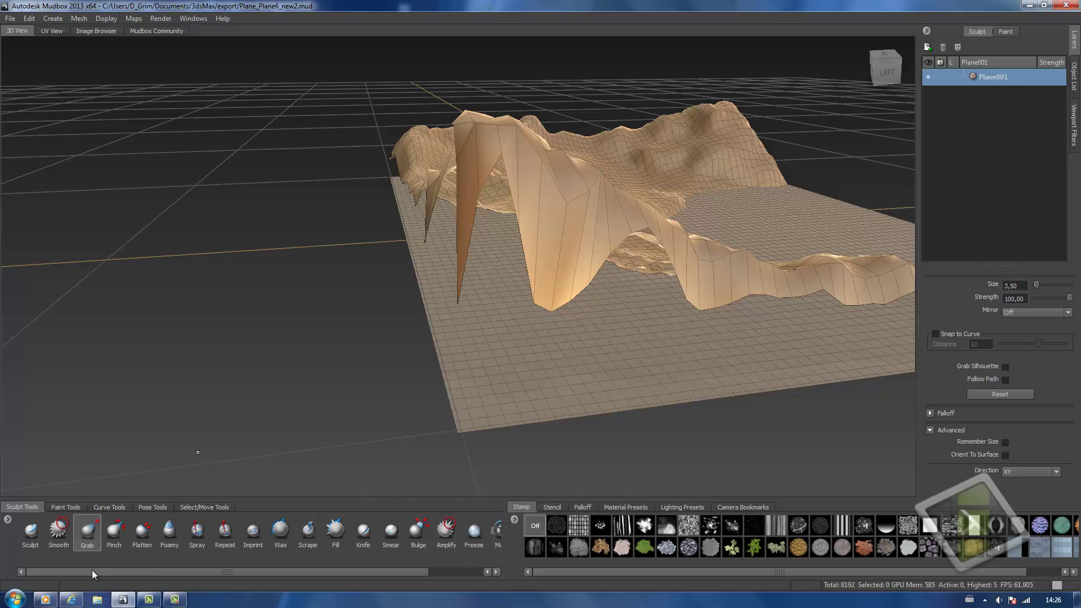
pyautogui.moveTo(93, 573); pyautogui.dragTo(180, 557)
pyautogui.click(204, 507)
pyautogui.click(31, 533)
pyautogui.keyDown('alt'); pyautogui.moveTo(461, 268); pyautogui.dragTo(521, 326); pyautogui.keyUp('alt')
pyautogui.moveTo(446, 125); pyautogui.dragTo(455, 217)
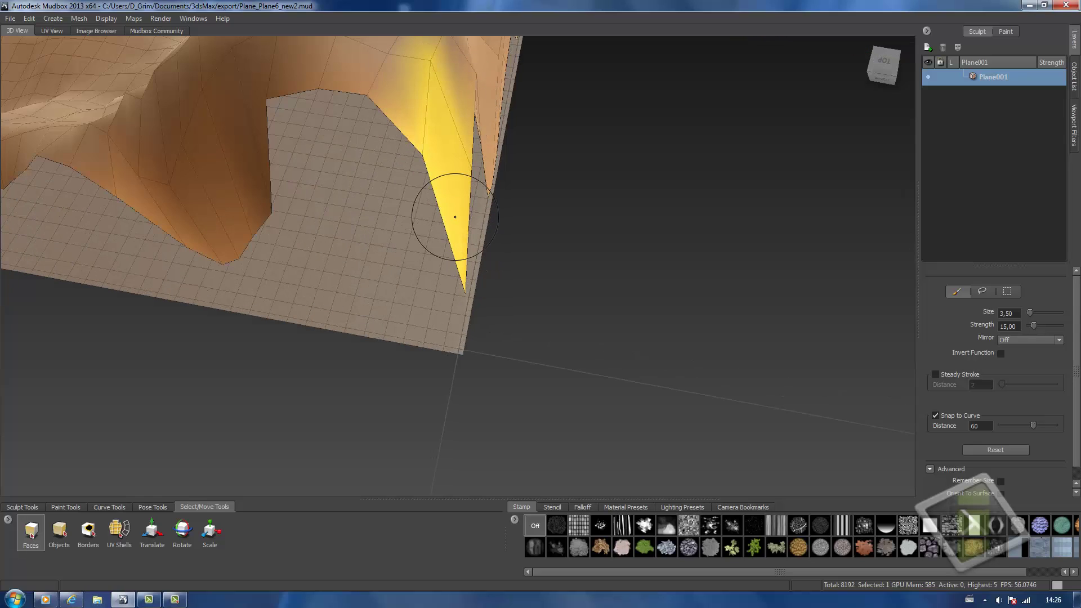
# Try the Move Pivot and Pose tools on the selected corner spike.
pyautogui.click(150, 532)
pyautogui.keyDown('alt'); pyautogui.moveTo(449, 272); pyautogui.dragTo(355, 194); pyautogui.keyUp('alt')
pyautogui.click(141, 532)
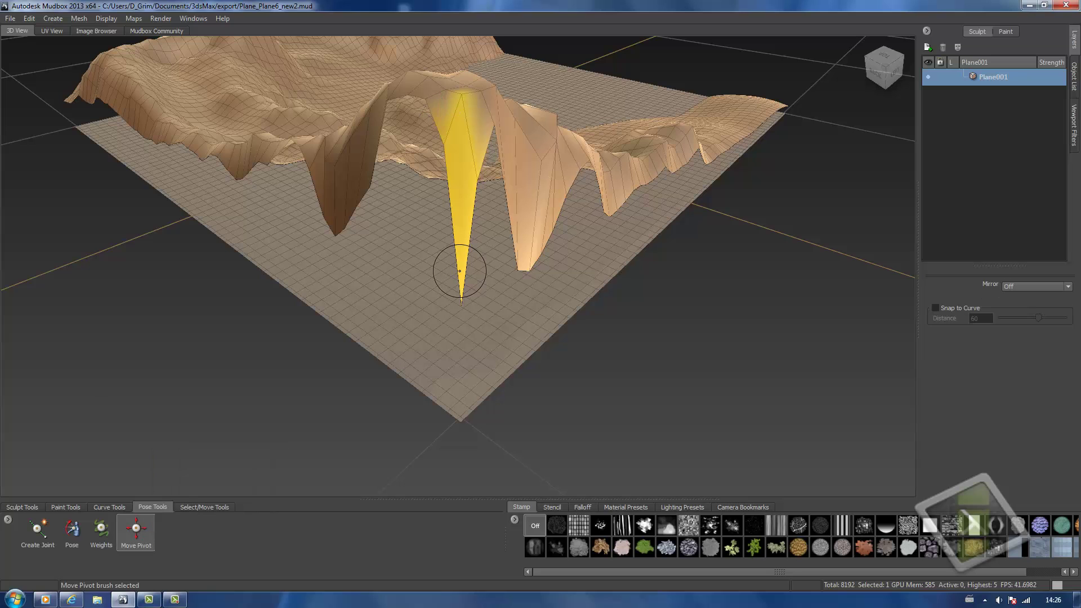
pyautogui.click(72, 532)
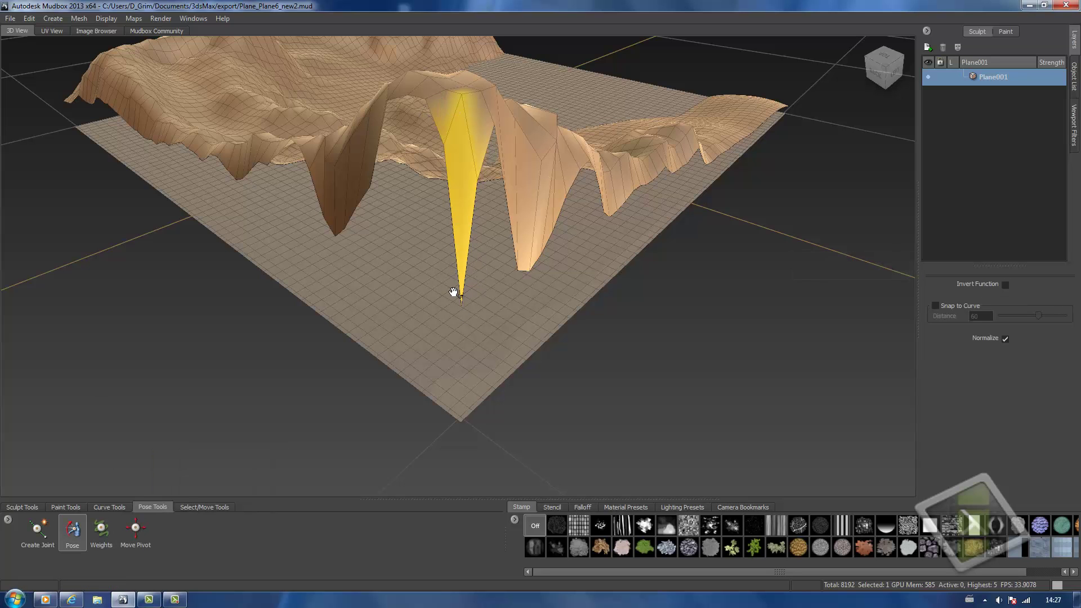
pyautogui.keyDown('alt'); pyautogui.moveTo(452, 292); pyautogui.dragTo(178, 467); pyautogui.keyUp('alt')
# Try to pull the selected corner spike outward using Grab with Screen direction, and undo the edit and the face selection.
pyautogui.click(22, 506)
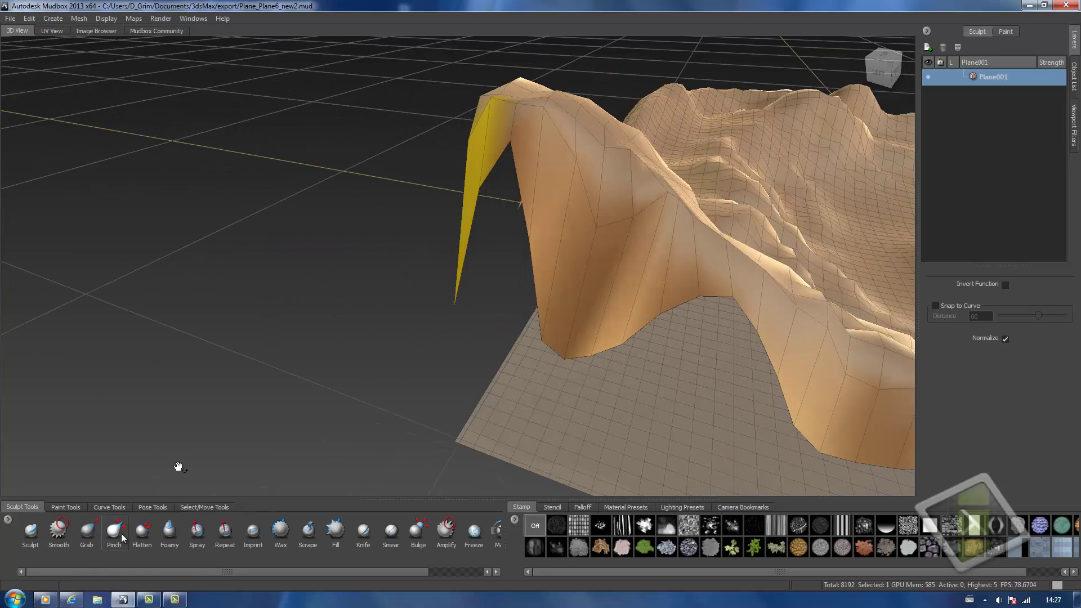
pyautogui.click(88, 532)
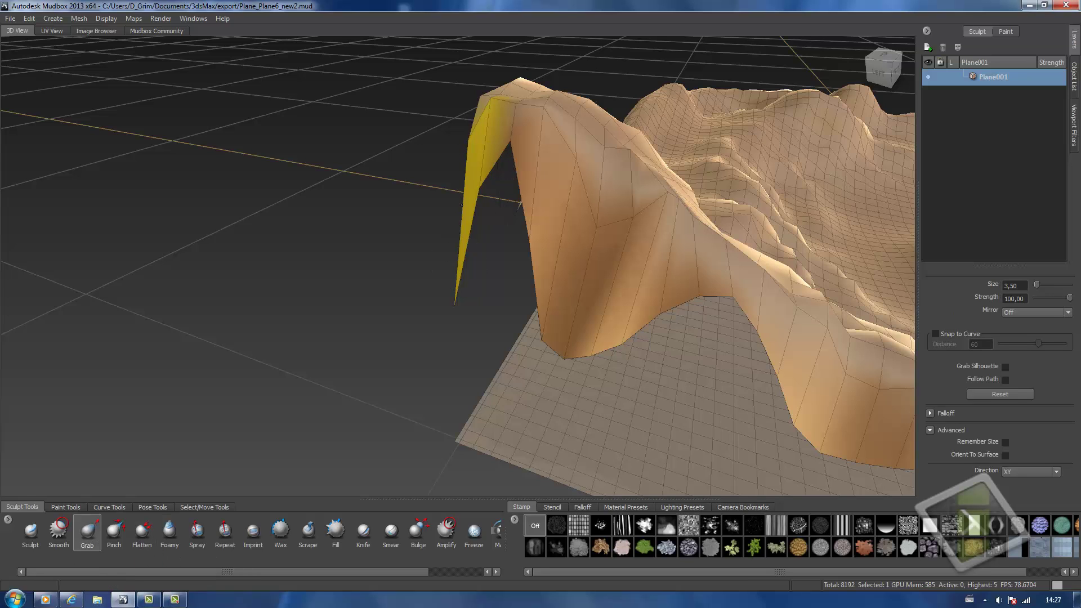
pyautogui.keyDown('alt'); pyautogui.moveTo(899, 384); pyautogui.dragTo(463, 247); pyautogui.keyUp('alt')
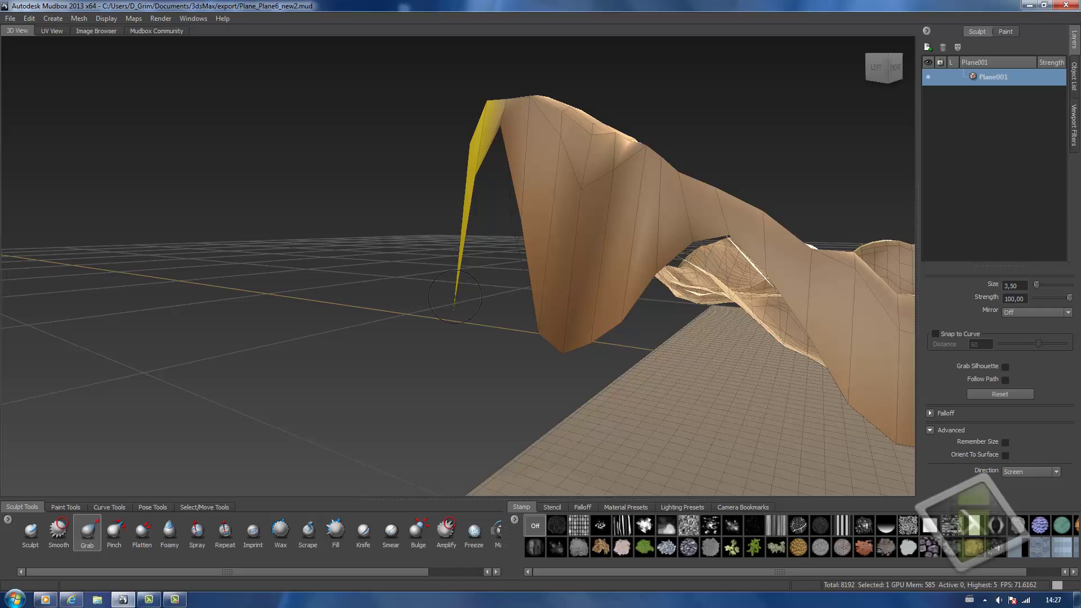
pyautogui.moveTo(442, 238); pyautogui.dragTo(381, 238)
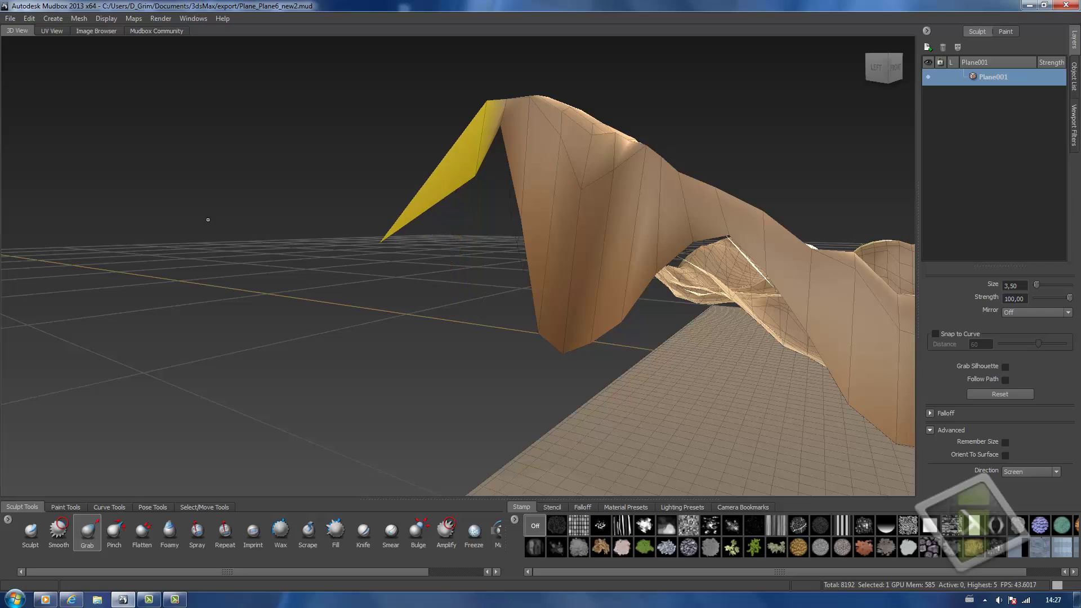
pyautogui.moveTo(207, 220)
pyautogui.keyDown('alt'); pyautogui.mouseDown()
pyautogui.moveTo(315, 290)
pyautogui.moveTo(312, 273)
pyautogui.moveTo(221, 258)
pyautogui.moveTo(391, 225)
pyautogui.mouseUp(); pyautogui.keyUp('alt')
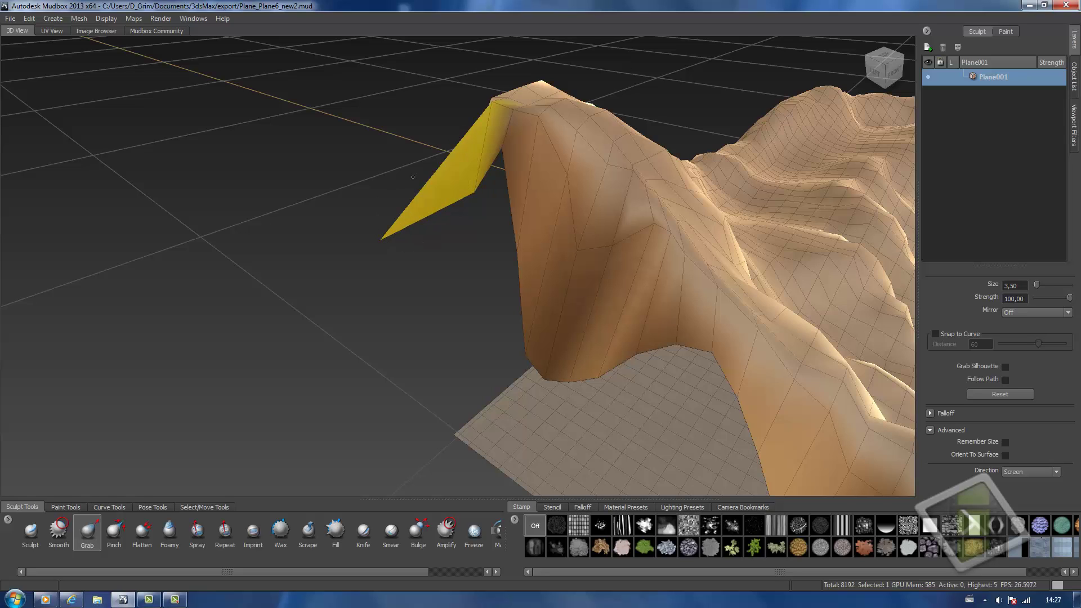
pyautogui.hotkey('ctrl', 'z')
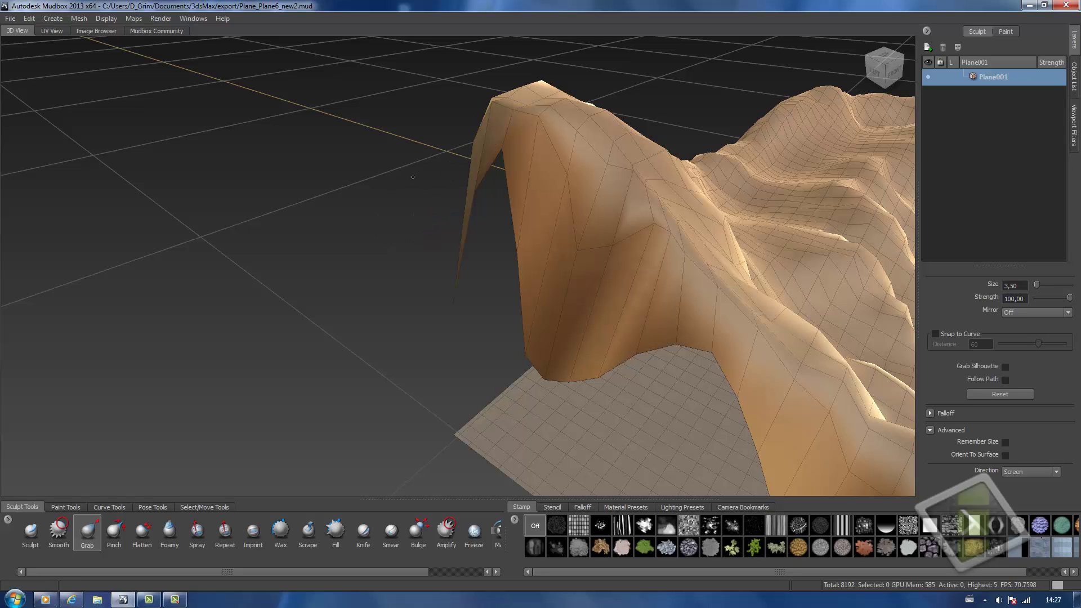
# Raise the terrain mesh to subdivision level 5.
pyautogui.hotkey('shift', 'd')
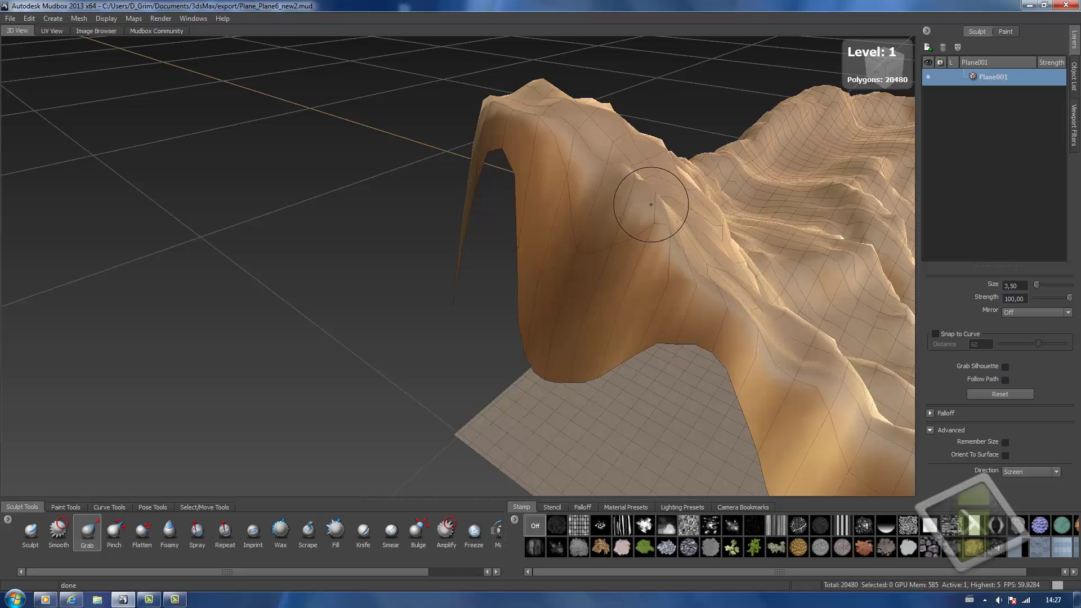
pyautogui.keyDown('alt'); pyautogui.moveTo(578, 308); pyautogui.dragTo(572, 394); pyautogui.keyUp('alt')
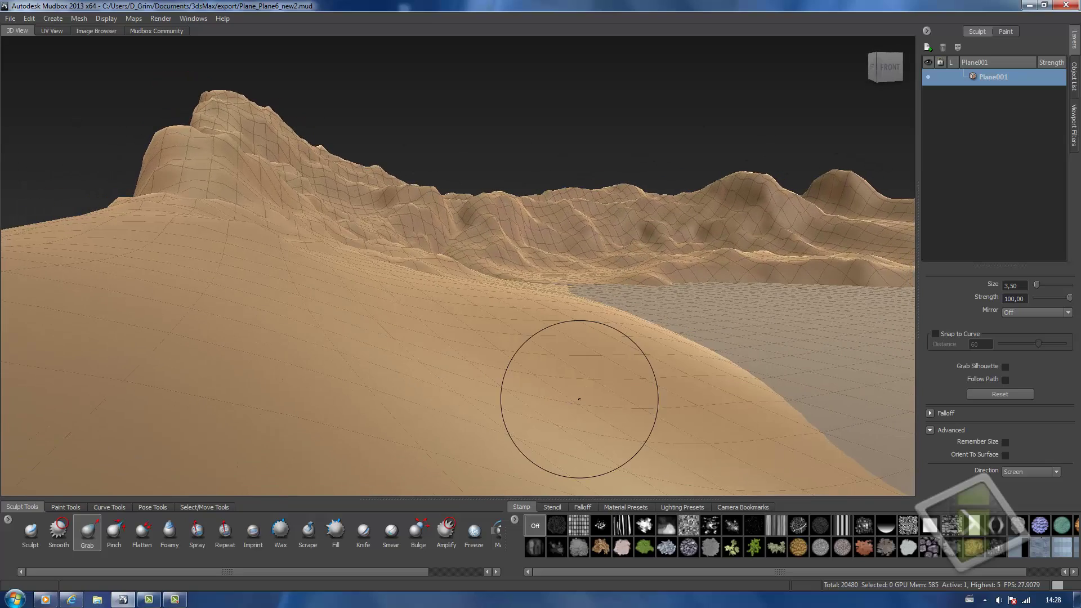
pyautogui.hotkey('shift', 'd')
pyautogui.hotkey('shift', 'd')
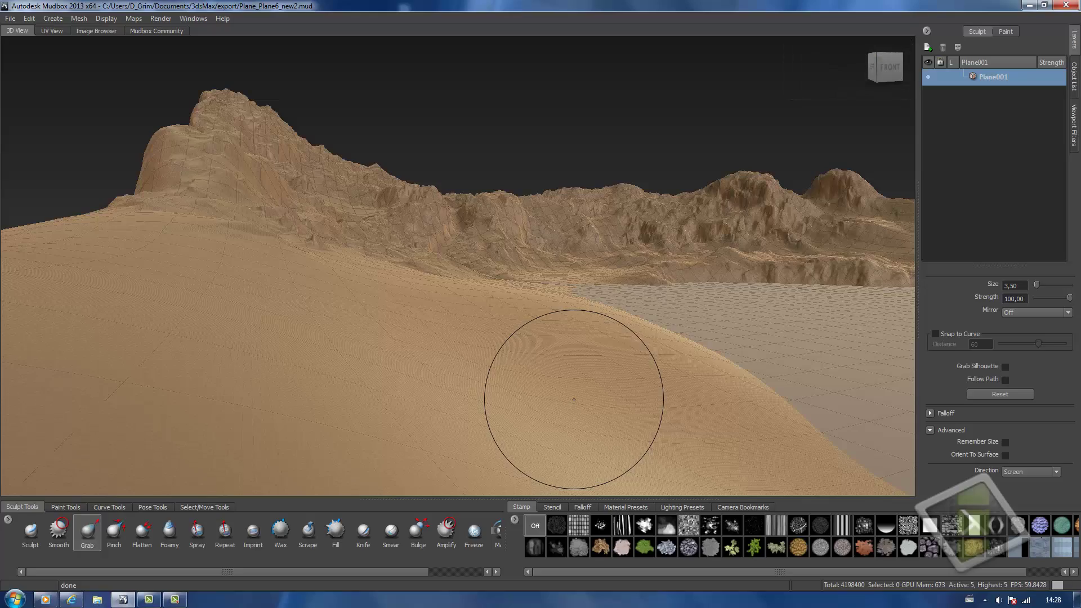
# Stamp rock detail onto the smooth slope below the mountain with the Sculpt brush at size 5.30 and strength 8.80.
pyautogui.keyDown('alt'); pyautogui.moveTo(574, 400); pyautogui.dragTo(726, 281); pyautogui.keyUp('alt')
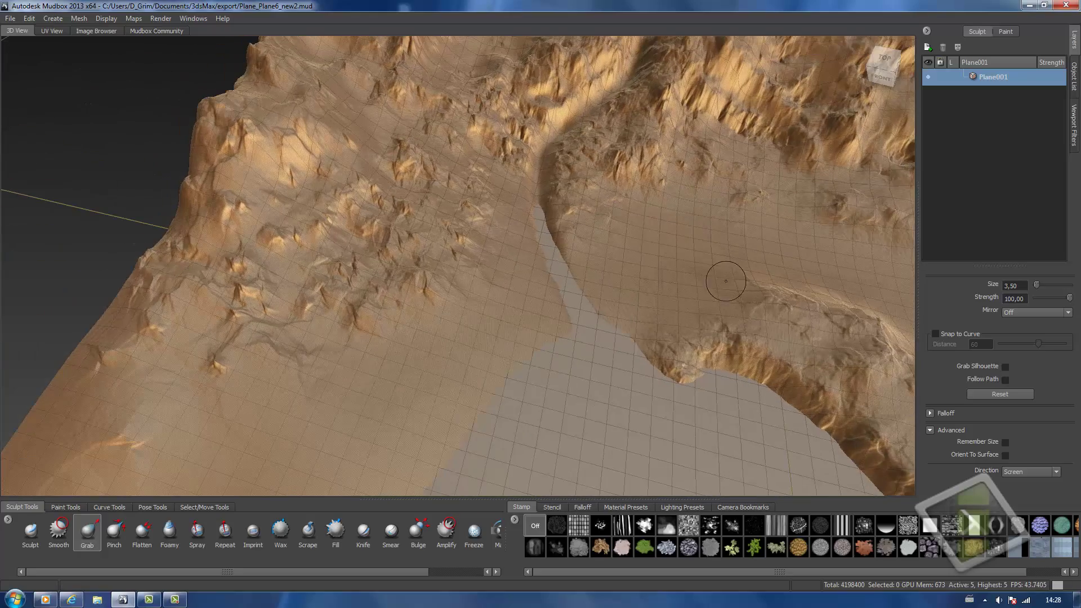
pyautogui.keyDown('alt'); pyautogui.moveTo(410, 440); pyautogui.dragTo(445, 307); pyautogui.keyUp('alt')
pyautogui.moveTo(445, 308)
pyautogui.keyDown('alt'); pyautogui.mouseDown(button='right')
pyautogui.moveTo(488, 246)
pyautogui.moveTo(535, 280)
pyautogui.mouseUp(button='right'); pyautogui.keyUp('alt')
pyautogui.moveTo(535, 279)
pyautogui.keyDown('alt'); pyautogui.mouseDown()
pyautogui.moveTo(586, 248)
pyautogui.moveTo(546, 229)
pyautogui.moveTo(522, 286)
pyautogui.moveTo(553, 309)
pyautogui.moveTo(447, 304)
pyautogui.moveTo(485, 289)
pyautogui.moveTo(601, 318)
pyautogui.mouseUp(); pyautogui.keyUp('alt')
pyautogui.press('f')
pyautogui.click(31, 533)
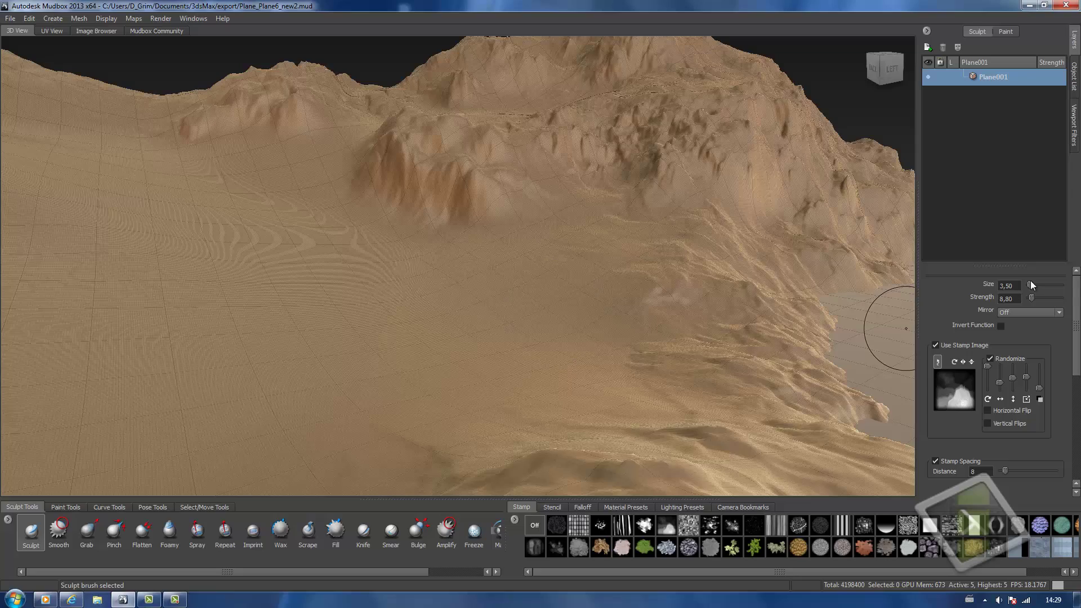
pyautogui.moveTo(1031, 284); pyautogui.dragTo(1033, 283)
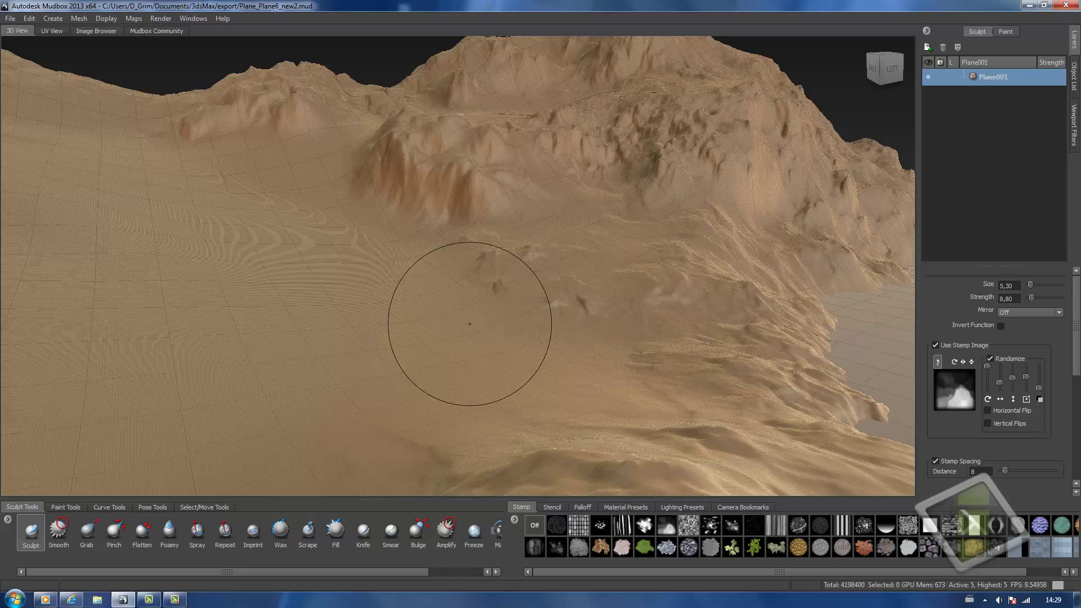
# Continue sculpting rock detail along the ridges around the smooth valley, finishing at size 1.80 and strength 5.30.
pyautogui.keyDown('alt'); pyautogui.moveTo(469, 324); pyautogui.dragTo(519, 234); pyautogui.keyUp('alt')
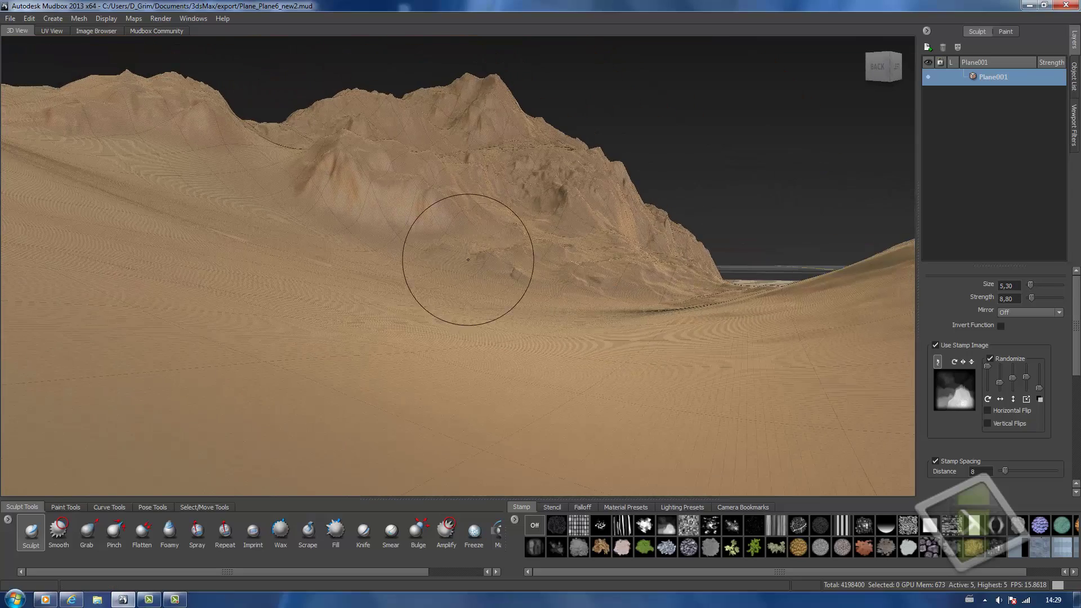
pyautogui.keyDown('alt'); pyautogui.moveTo(322, 199); pyautogui.dragTo(335, 242); pyautogui.keyUp('alt')
pyautogui.keyDown('alt'); pyautogui.moveTo(222, 152); pyautogui.dragTo(471, 287, button='middle'); pyautogui.keyUp('alt')
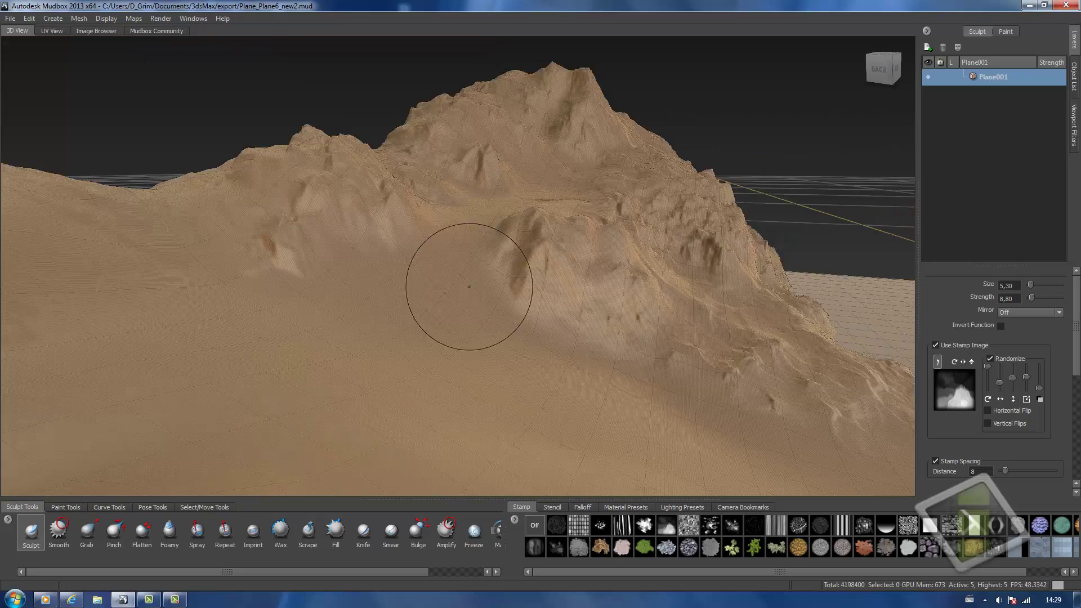
pyautogui.scroll(4, 451, 293)
pyautogui.keyDown('alt'); pyautogui.moveTo(428, 300); pyautogui.dragTo(901, 375); pyautogui.keyUp('alt')
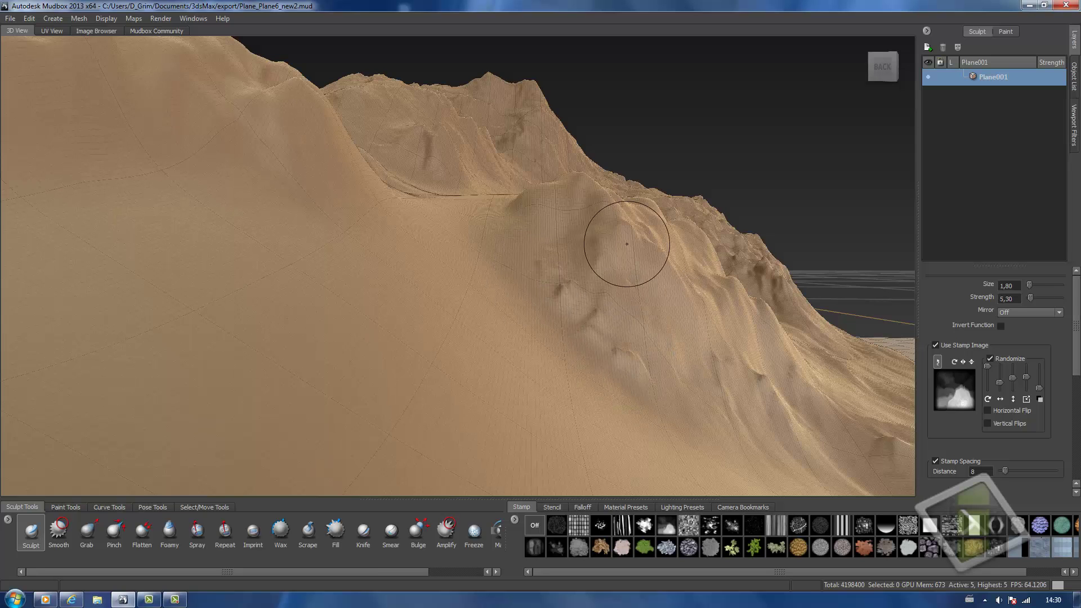
# Set the Sculpt brush to size 7.00 and strength 5.30 and build up rocky cliffs on both sides of the valley.
pyautogui.keyDown('alt'); pyautogui.moveTo(626, 244); pyautogui.dragTo(575, 270); pyautogui.keyUp('alt')
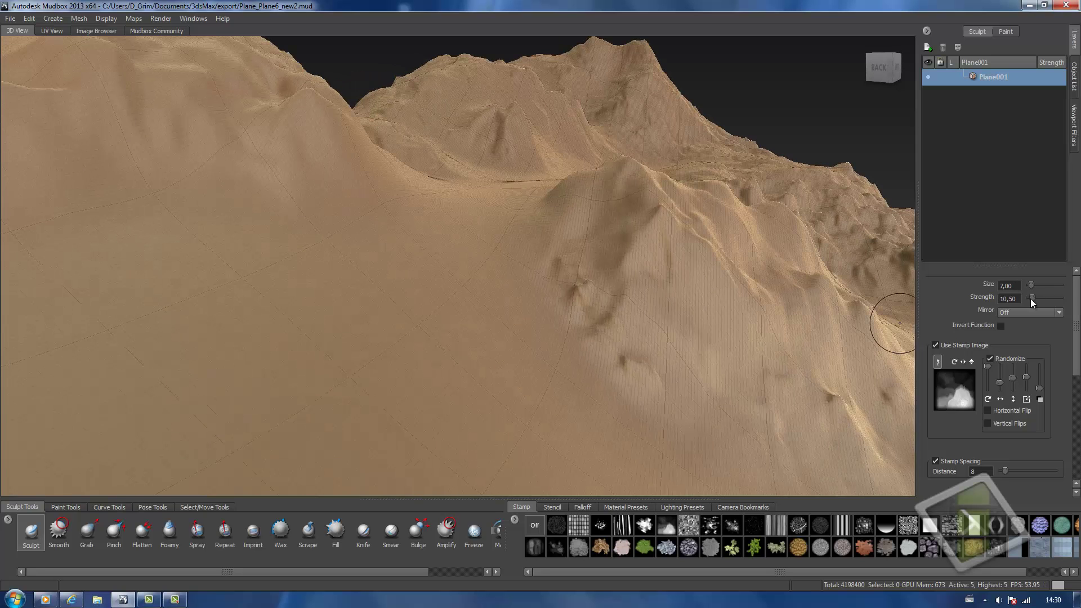
pyautogui.moveTo(1031, 298); pyautogui.dragTo(1029, 299)
pyautogui.keyDown('alt'); pyautogui.moveTo(742, 316); pyautogui.dragTo(767, 269); pyautogui.keyUp('alt')
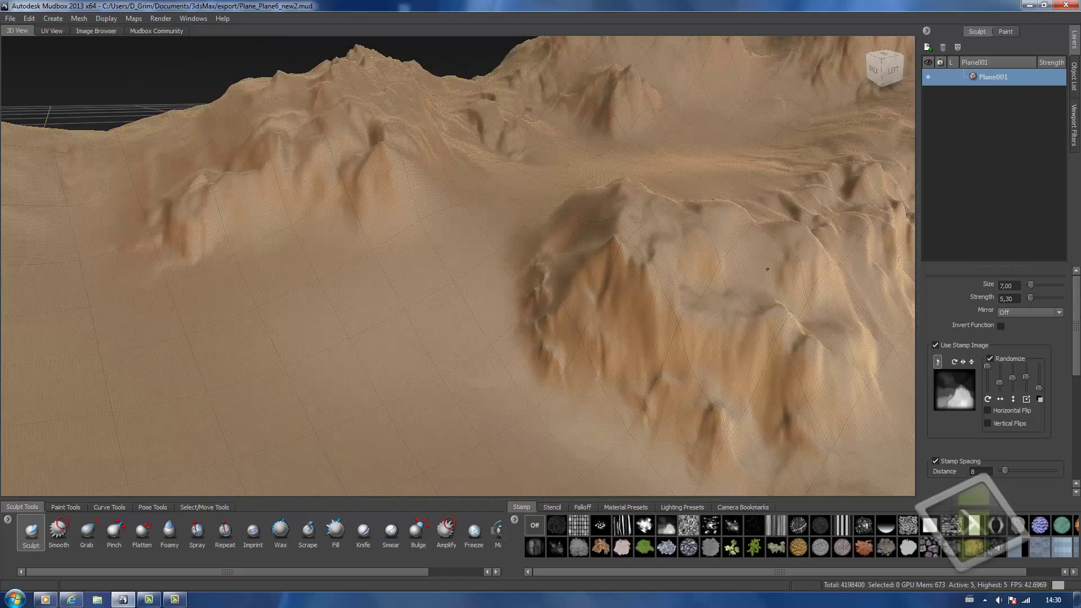
pyautogui.keyDown('alt'); pyautogui.moveTo(779, 415); pyautogui.dragTo(738, 208); pyautogui.keyUp('alt')
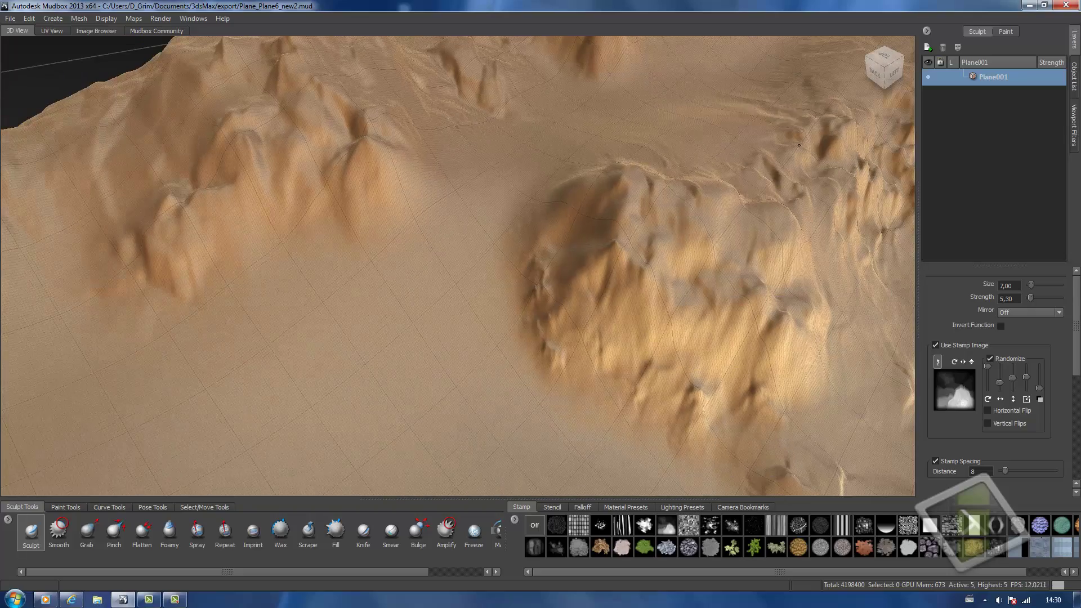
# Extend the stamped cliff detail up and across the mountainside at size 7.00 and strength 5.30.
pyautogui.keyDown('alt'); pyautogui.moveTo(799, 145); pyautogui.dragTo(425, 254); pyautogui.keyUp('alt')
pyautogui.keyDown('alt'); pyautogui.moveTo(531, 331); pyautogui.dragTo(741, 335); pyautogui.keyUp('alt')
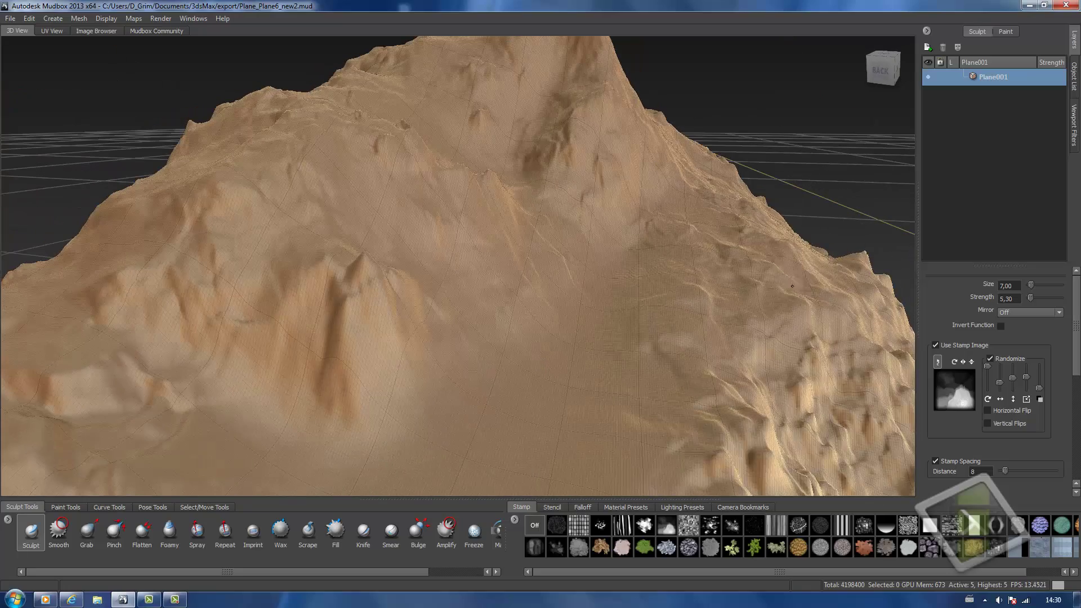
pyautogui.moveTo(805, 378)
pyautogui.keyDown('alt'); pyautogui.mouseDown()
pyautogui.moveTo(632, 307)
pyautogui.moveTo(777, 205)
pyautogui.mouseUp(); pyautogui.keyUp('alt')
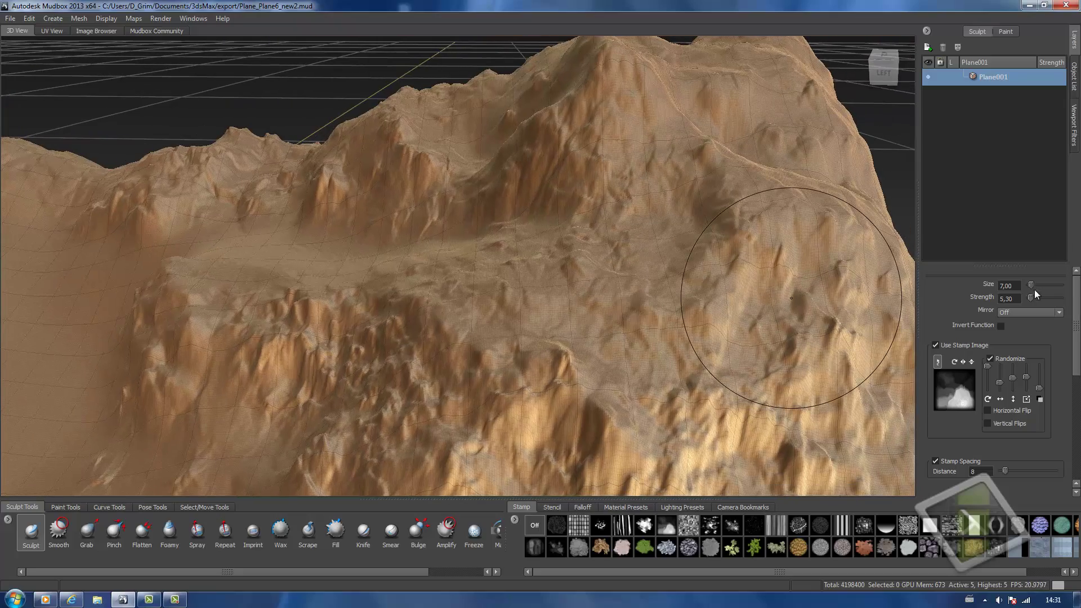
# Invert the Sculpt brush and carve crevices into the mountainside, using size 5.30 and finishing at 3.50.
pyautogui.click(1032, 286)
pyautogui.keyDown('alt'); pyautogui.moveTo(691, 264); pyautogui.dragTo(670, 169); pyautogui.keyUp('alt')
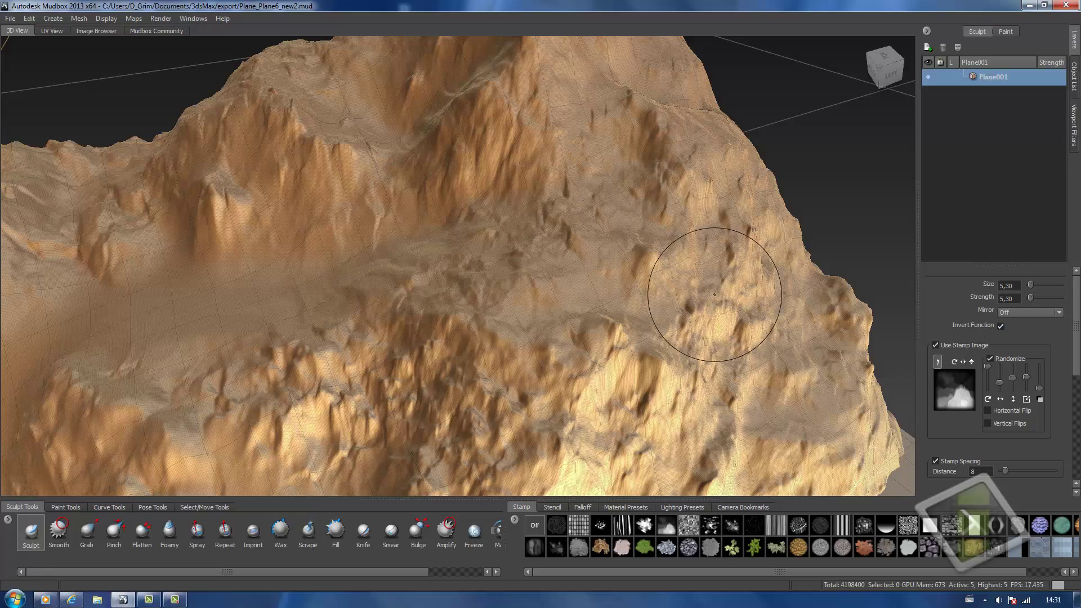
pyautogui.moveTo(604, 169)
pyautogui.keyDown('alt'); pyautogui.mouseDown()
pyautogui.moveTo(681, 383)
pyautogui.moveTo(459, 200)
pyautogui.mouseUp(); pyautogui.keyUp('alt')
pyautogui.keyDown('alt'); pyautogui.moveTo(338, 252); pyautogui.dragTo(165, 285); pyautogui.keyUp('alt')
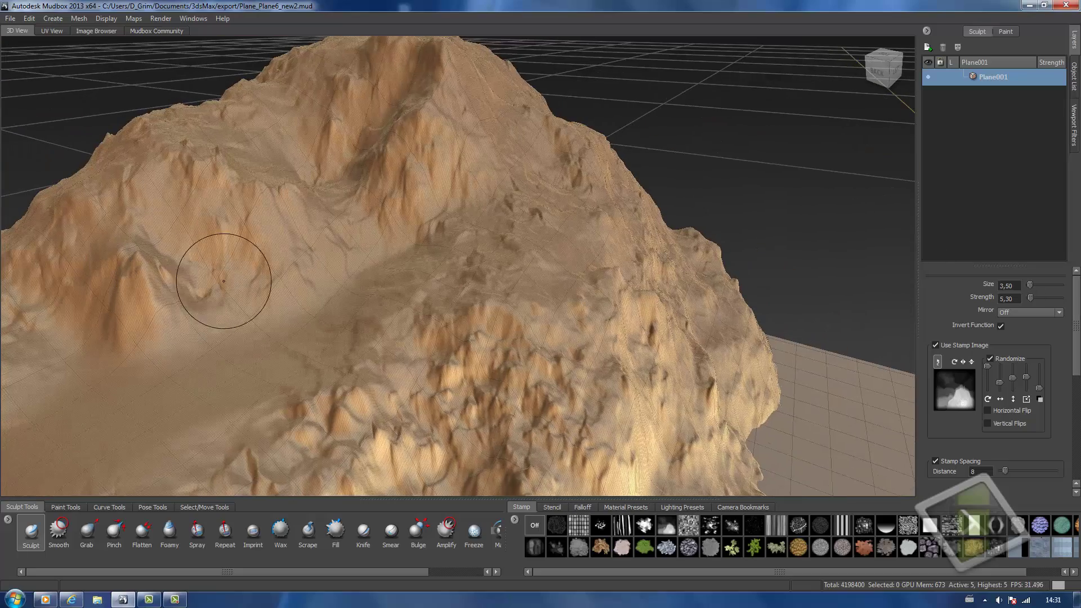
pyautogui.keyDown('alt'); pyautogui.moveTo(225, 301); pyautogui.dragTo(253, 325); pyautogui.keyUp('alt')
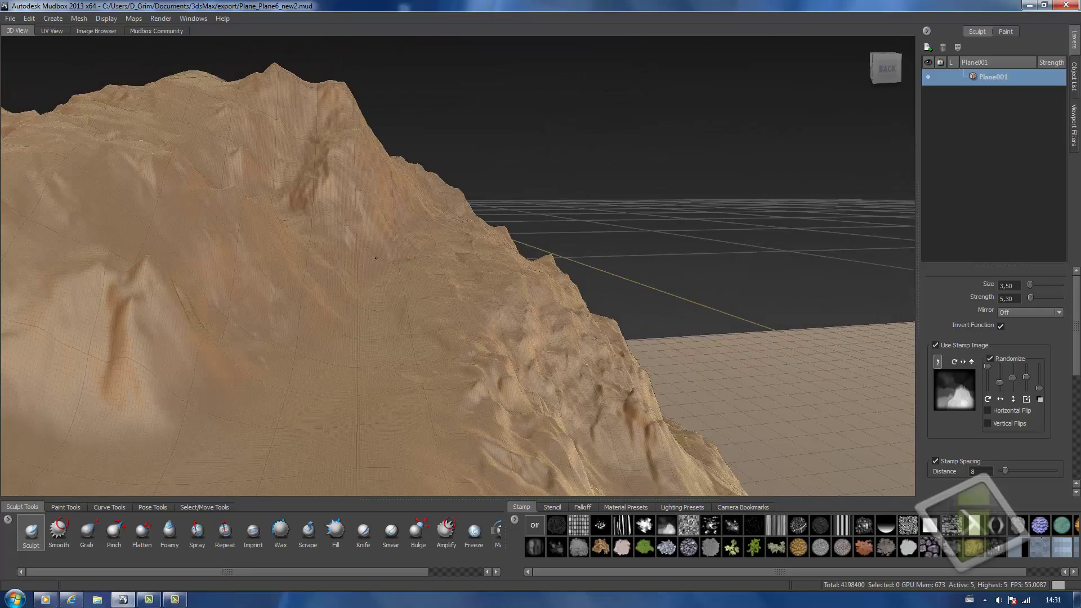
# Flatten part of the rocky cliff face below the summit with the Scrape brush at size 3.50 and strength 50.90.
pyautogui.keyDown('alt'); pyautogui.moveTo(333, 296); pyautogui.dragTo(535, 393); pyautogui.keyUp('alt')
pyautogui.scroll(3, 535, 394)
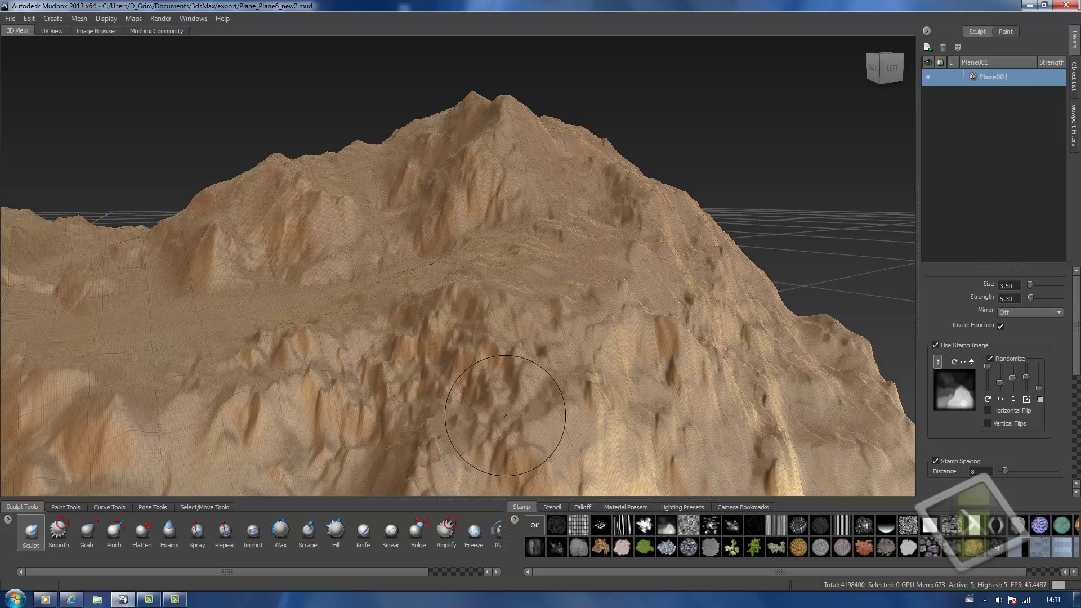
pyautogui.click(308, 532)
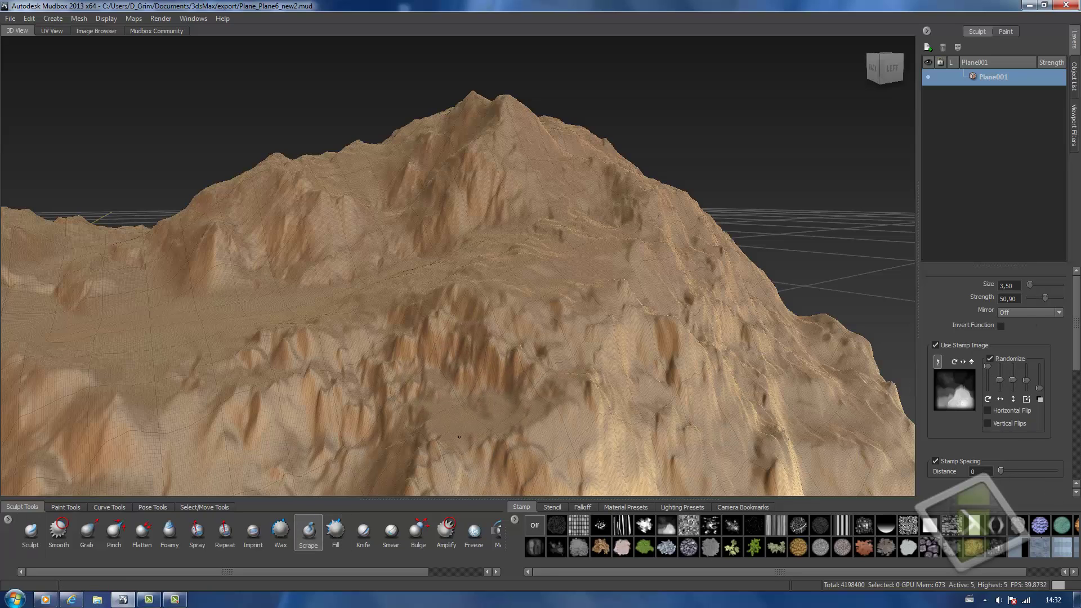
pyautogui.scroll(-2, 458, 459)
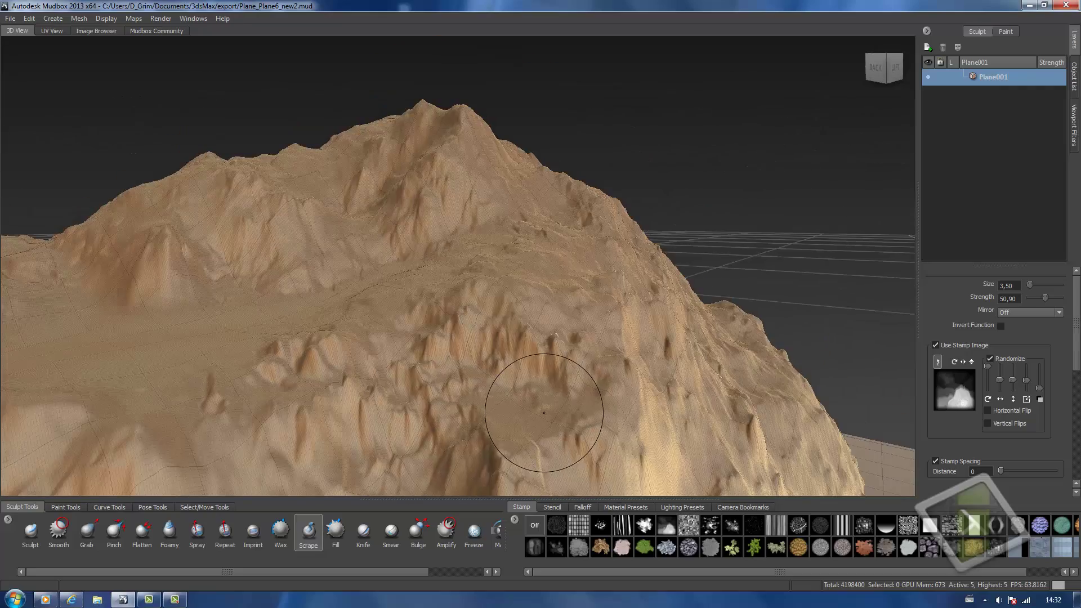
# Carve and build up stamped rock detail down the mountain's lower flank with the Sculpt brush at size 7.00 and strength 5.30.
pyautogui.moveTo(546, 413)
pyautogui.keyDown('alt'); pyautogui.mouseDown()
pyautogui.moveTo(506, 479)
pyautogui.moveTo(400, 360)
pyautogui.moveTo(439, 352)
pyautogui.mouseUp(); pyautogui.keyUp('alt')
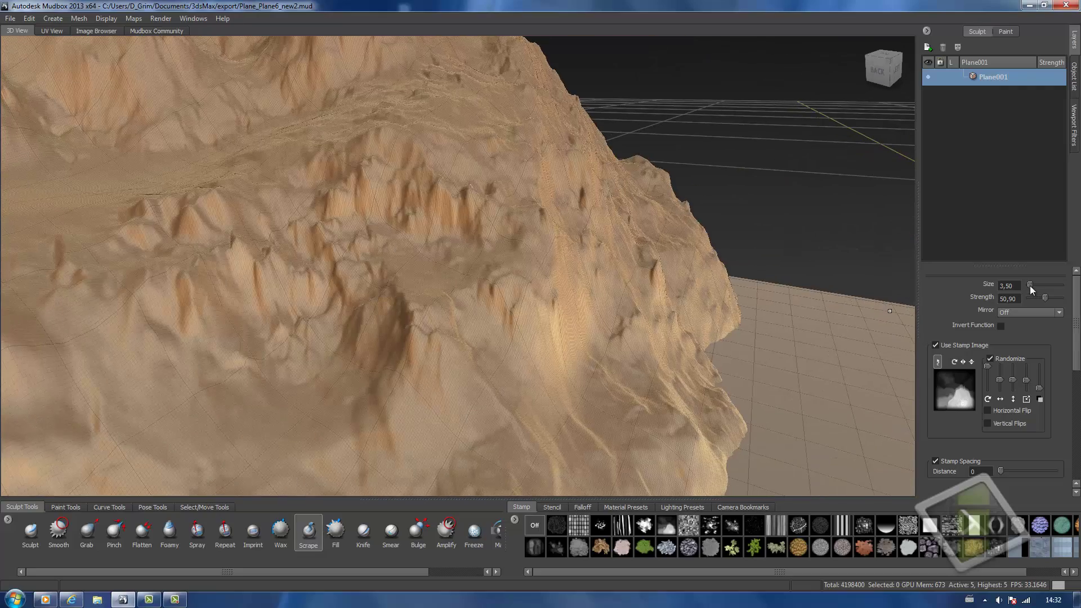
pyautogui.press('1')
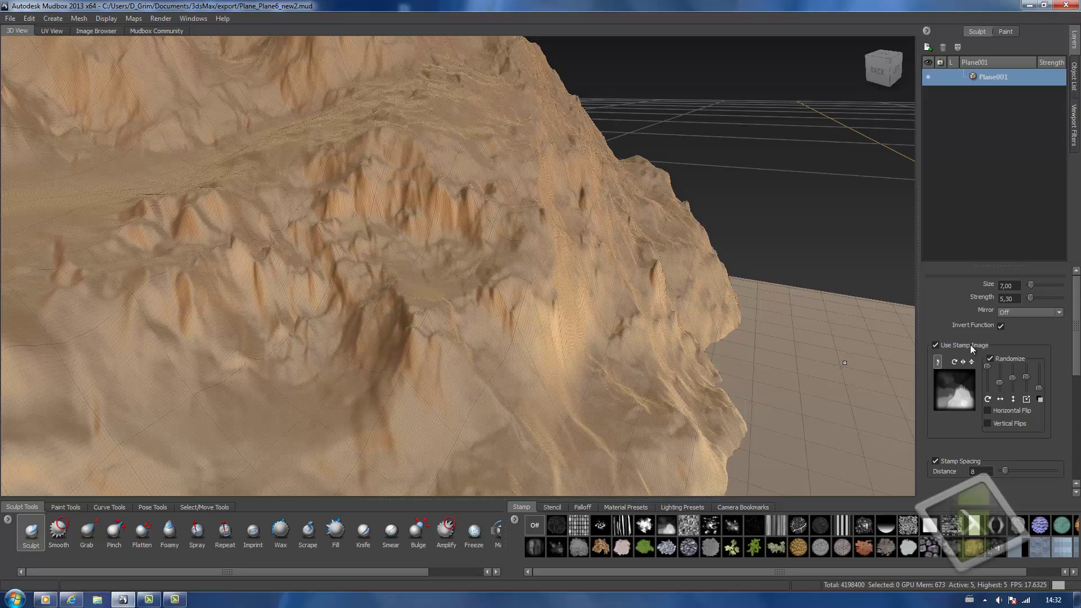
pyautogui.moveTo(461, 288)
pyautogui.mouseDown()
pyautogui.moveTo(589, 419)
pyautogui.moveTo(608, 423)
pyautogui.mouseUp()
pyautogui.moveTo(607, 423)
pyautogui.keyDown('alt'); pyautogui.mouseDown()
pyautogui.moveTo(501, 383)
pyautogui.moveTo(550, 356)
pyautogui.moveTo(547, 339)
pyautogui.mouseUp(); pyautogui.keyUp('alt')
pyautogui.scroll(-3, 501, 383)
pyautogui.moveTo(521, 388)
pyautogui.mouseDown()
pyautogui.moveTo(551, 388)
pyautogui.moveTo(495, 372)
pyautogui.moveTo(608, 414)
pyautogui.moveTo(567, 372)
pyautogui.moveTo(417, 423)
pyautogui.mouseUp()
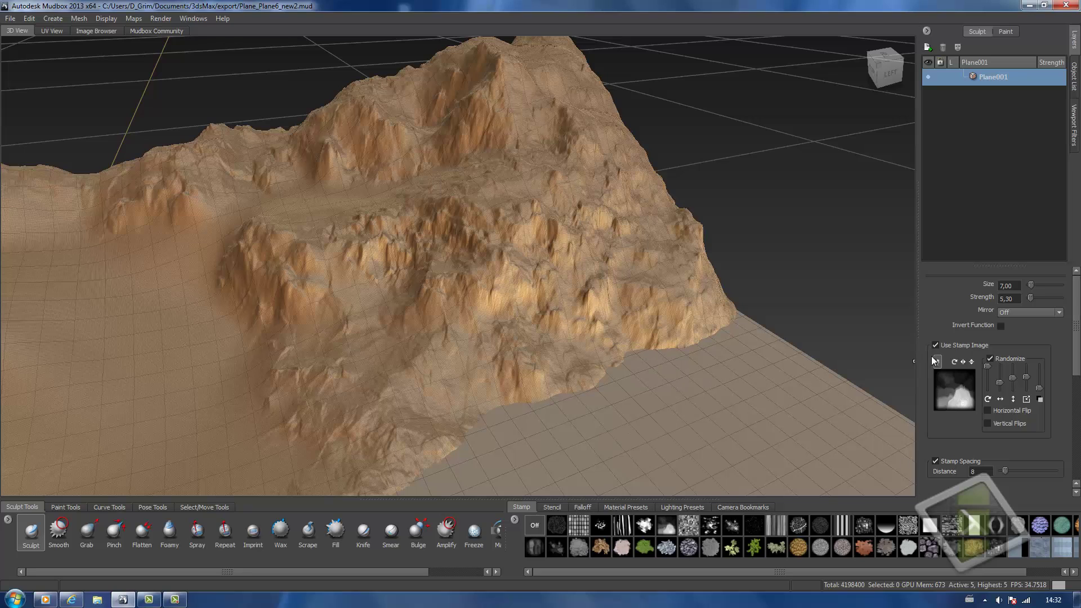
# Turn off the stamp image and raise a mound beyond the mountain's foot with the Sculpt brush, finishing at size 14.00 and strength 15.80.
pyautogui.click(936, 345)
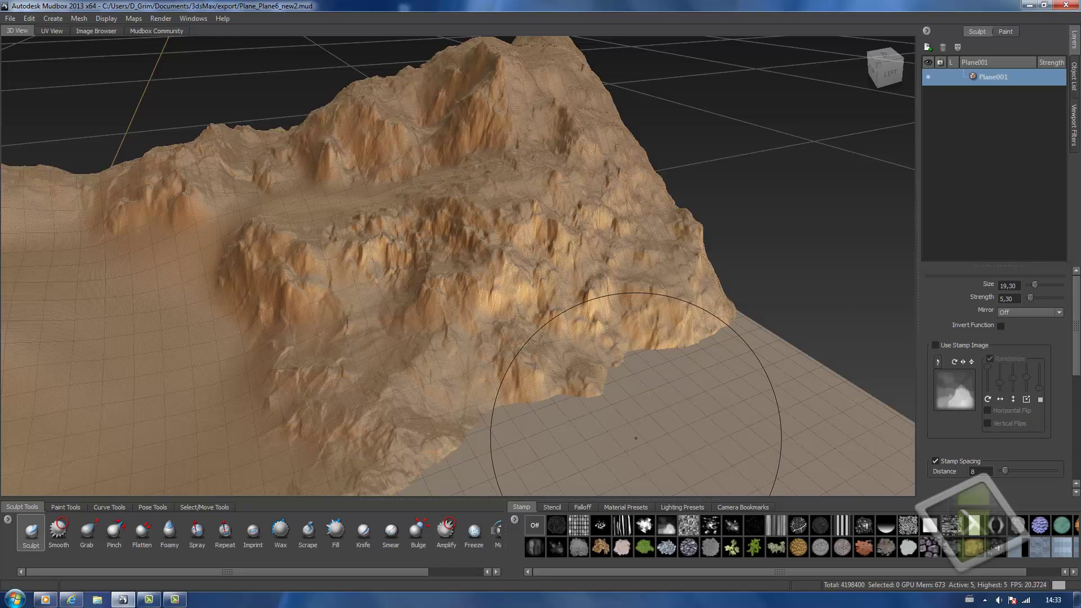
pyautogui.moveTo(609, 375)
pyautogui.mouseDown()
pyautogui.moveTo(620, 411)
pyautogui.moveTo(698, 440)
pyautogui.moveTo(302, 479)
pyautogui.mouseUp()
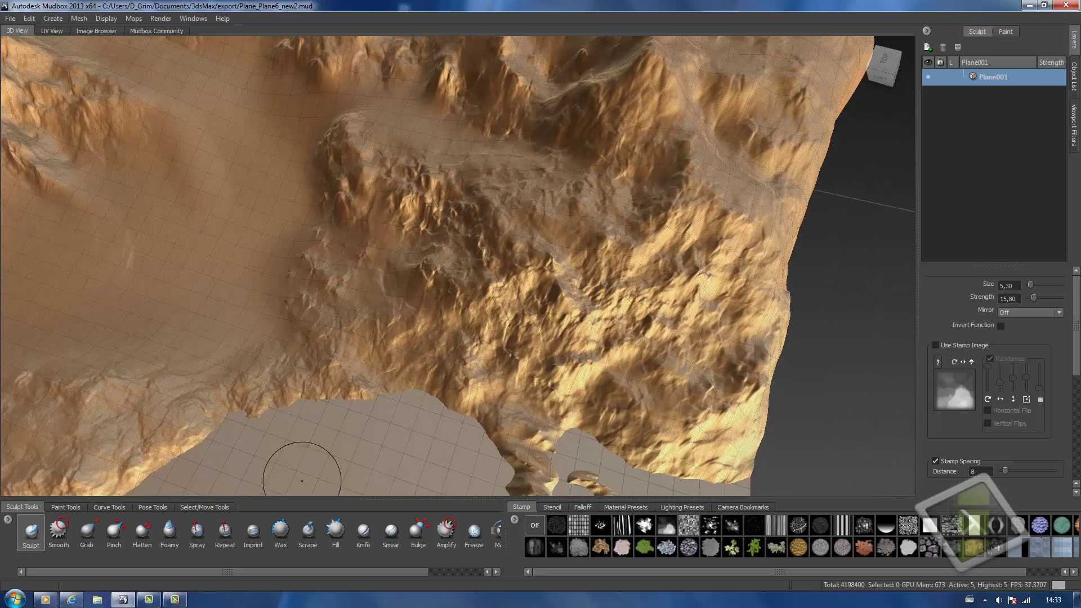
pyautogui.keyDown('alt'); pyautogui.moveTo(717, 472); pyautogui.dragTo(685, 461, button='middle'); pyautogui.keyUp('alt')
pyautogui.moveTo(686, 462)
pyautogui.keyDown('alt'); pyautogui.mouseDown()
pyautogui.moveTo(155, 363)
pyautogui.moveTo(150, 391)
pyautogui.moveTo(227, 388)
pyautogui.mouseUp(); pyautogui.keyUp('alt')
pyautogui.click(62, 542)
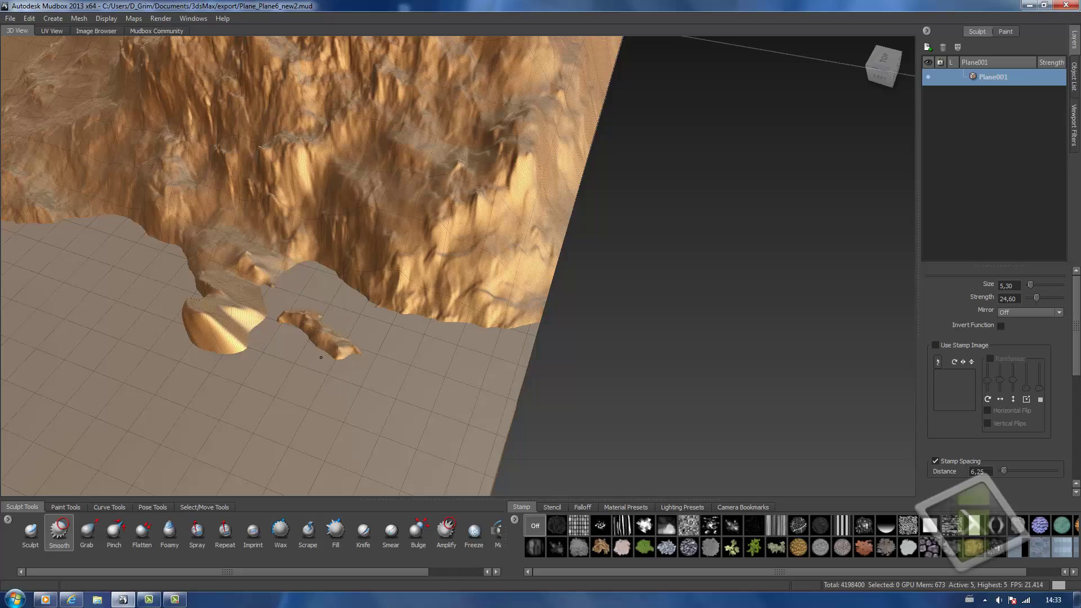
pyautogui.moveTo(73, 417)
pyautogui.keyDown('alt'); pyautogui.mouseDown()
pyautogui.moveTo(104, 357)
pyautogui.moveTo(125, 445)
pyautogui.mouseUp(); pyautogui.keyUp('alt')
pyautogui.click(34, 536)
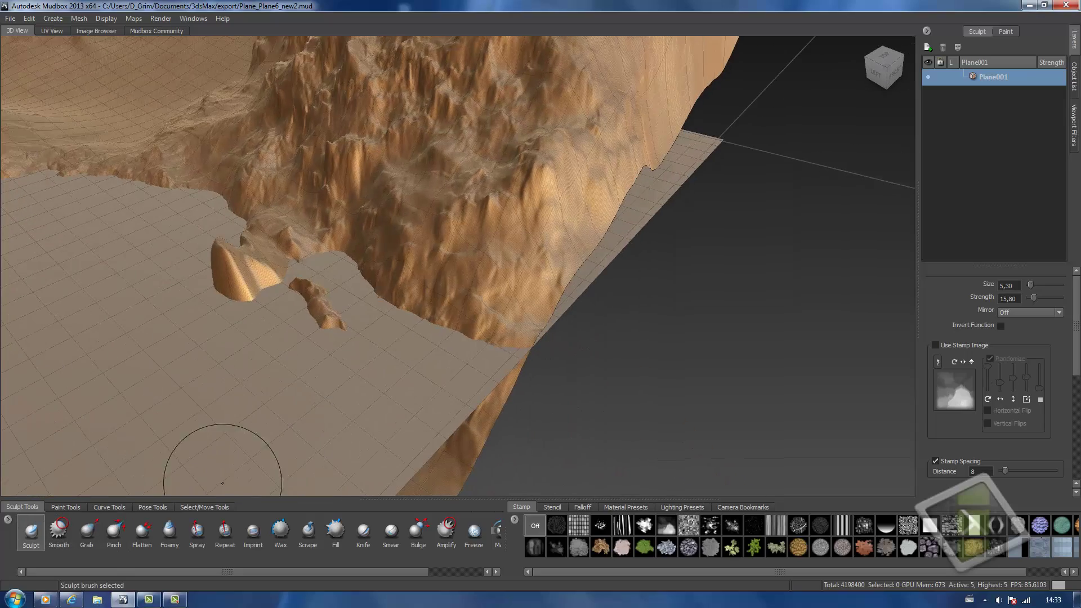
pyautogui.keyDown('alt'); pyautogui.moveTo(887, 437); pyautogui.dragTo(869, 386); pyautogui.keyUp('alt')
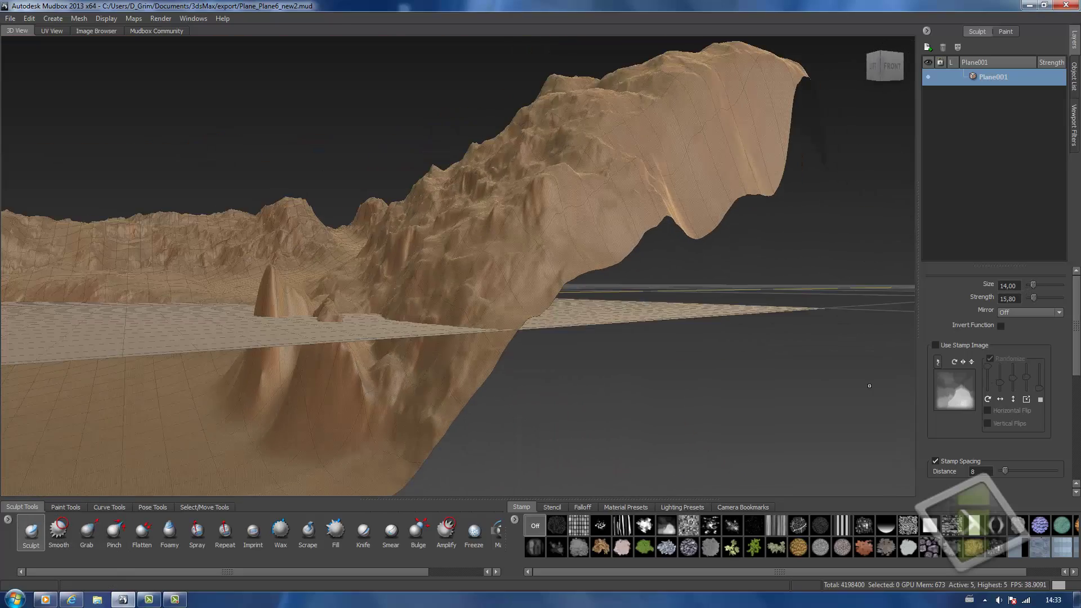
pyautogui.moveTo(273, 447)
pyautogui.mouseDown()
pyautogui.moveTo(242, 400)
pyautogui.moveTo(276, 383)
pyautogui.moveTo(208, 418)
pyautogui.moveTo(228, 487)
pyautogui.mouseUp()
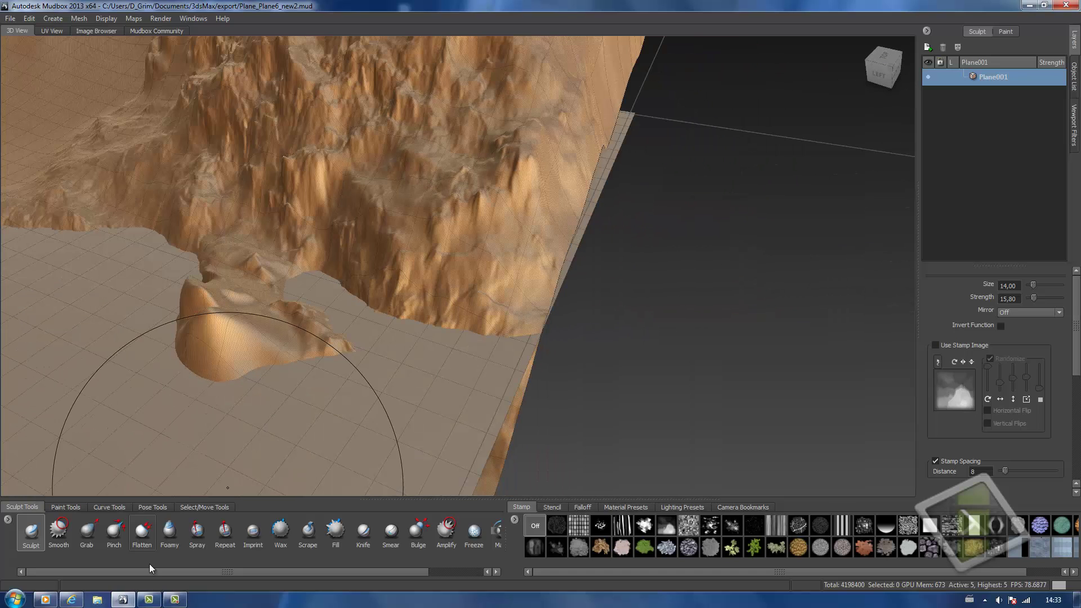
# Level the new mound into a low headland with the Flatten brush at size 3.50 and strength 22.80.
pyautogui.click(58, 535)
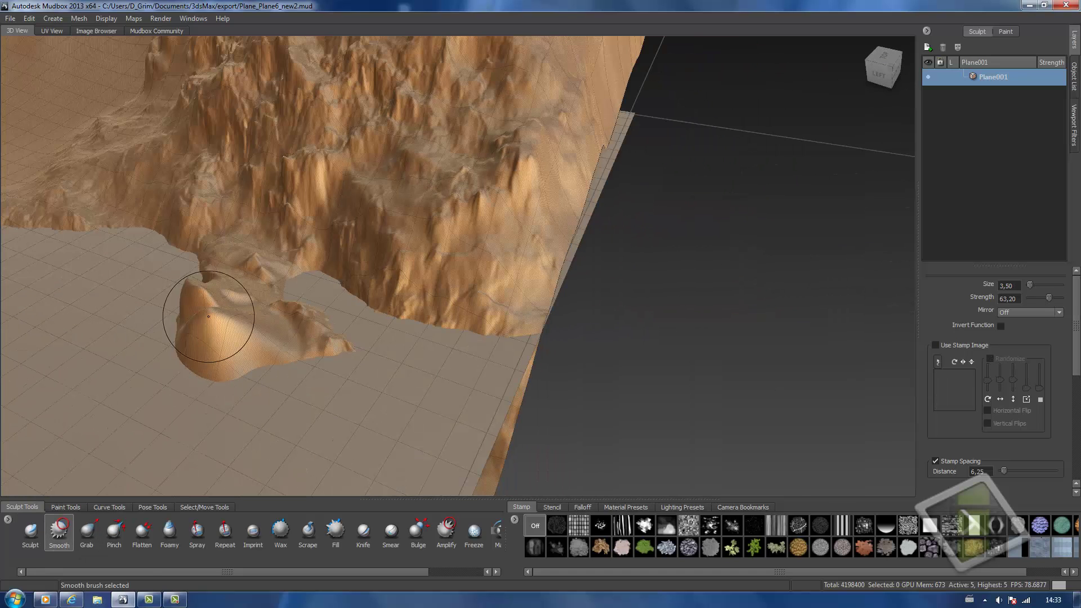
pyautogui.click(142, 534)
pyautogui.moveTo(218, 352); pyautogui.dragTo(281, 348)
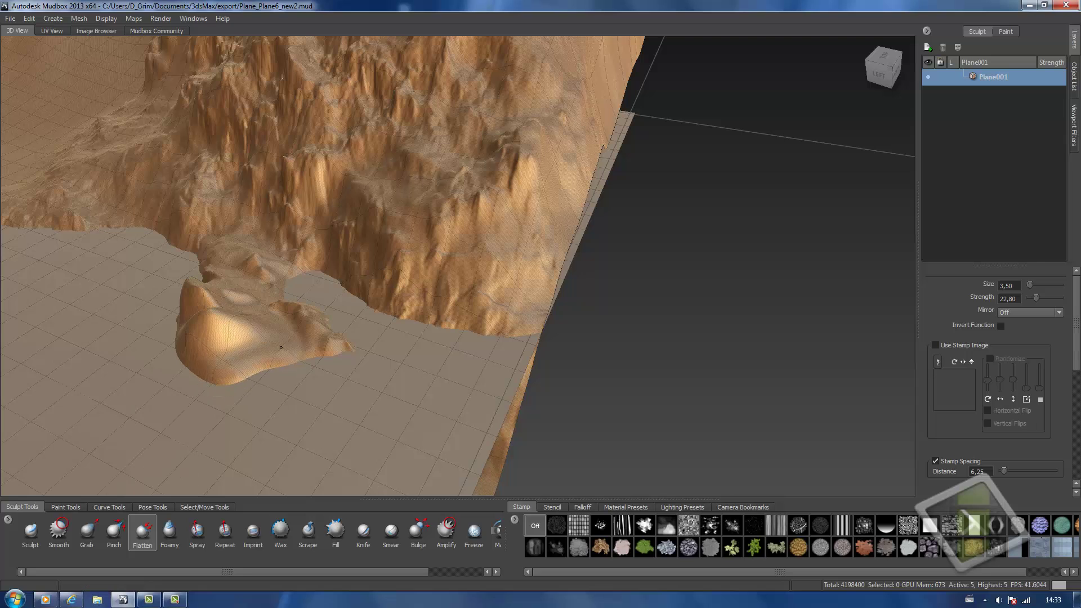
pyautogui.moveTo(271, 311)
pyautogui.mouseDown()
pyautogui.moveTo(208, 366)
pyautogui.moveTo(197, 304)
pyautogui.moveTo(270, 349)
pyautogui.moveTo(200, 380)
pyautogui.moveTo(254, 338)
pyautogui.moveTo(293, 366)
pyautogui.moveTo(304, 304)
pyautogui.moveTo(203, 353)
pyautogui.mouseUp()
pyautogui.keyDown('alt'); pyautogui.moveTo(208, 310); pyautogui.dragTo(260, 370); pyautogui.keyUp('alt')
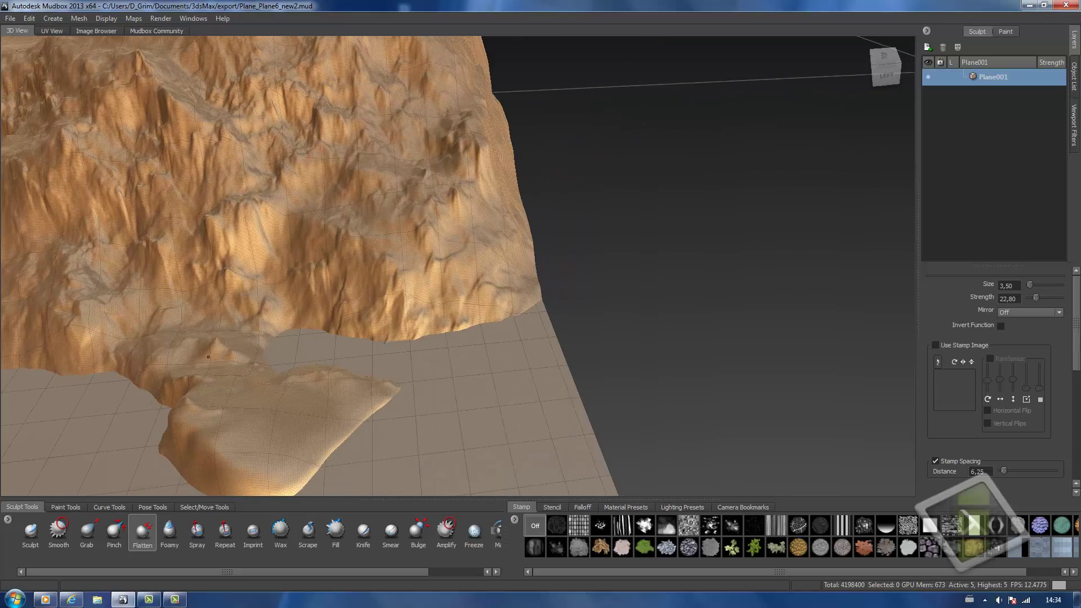
pyautogui.moveTo(361, 414)
pyautogui.mouseDown()
pyautogui.moveTo(301, 468)
pyautogui.moveTo(248, 349)
pyautogui.moveTo(236, 437)
pyautogui.moveTo(208, 431)
pyautogui.mouseUp()
# Try to build up the headland's edge using the unstamped Sculpt brush at size 3.50 and strength 7.00.
pyautogui.click(33, 546)
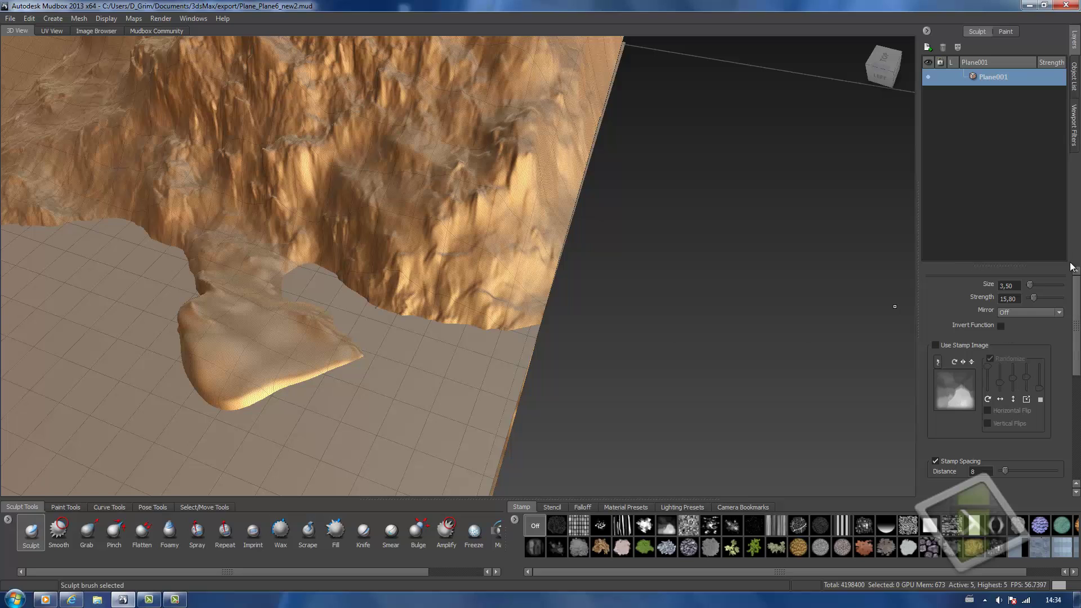
pyautogui.moveTo(249, 272)
pyautogui.mouseDown()
pyautogui.moveTo(276, 254)
pyautogui.moveTo(304, 307)
pyautogui.moveTo(346, 347)
pyautogui.mouseUp()
pyautogui.hotkey('ctrl', 'z')
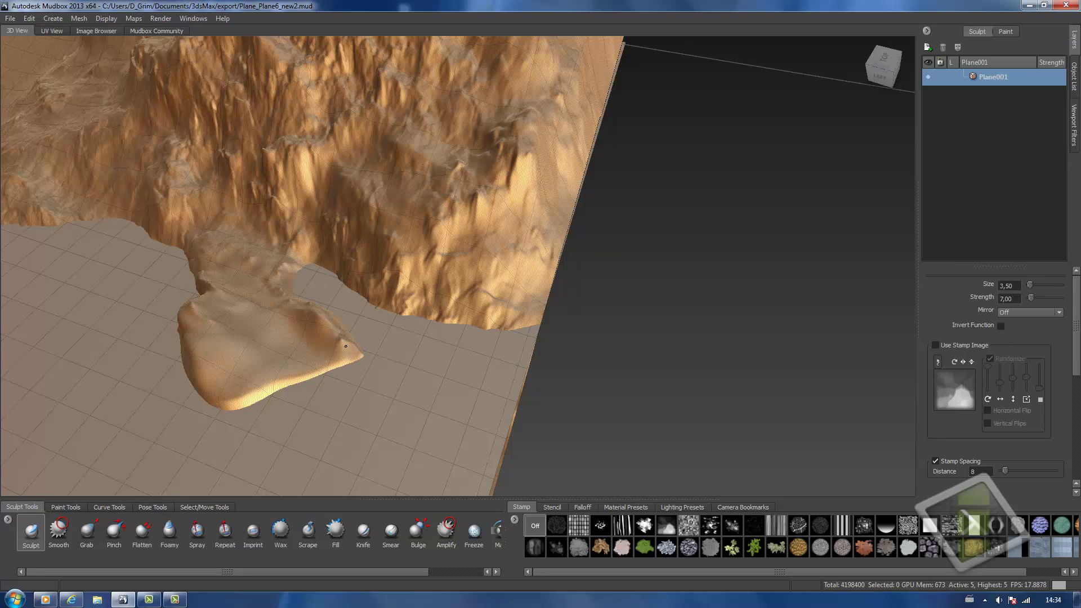
pyautogui.hotkey('ctrl', 'z')
pyautogui.hotkey('ctrl', 'z')
# Enable the stamp image and roughen the headland with the Sculpt brush at size 3.50 and strength 7.00, including inverted carving.
pyautogui.click(940, 347)
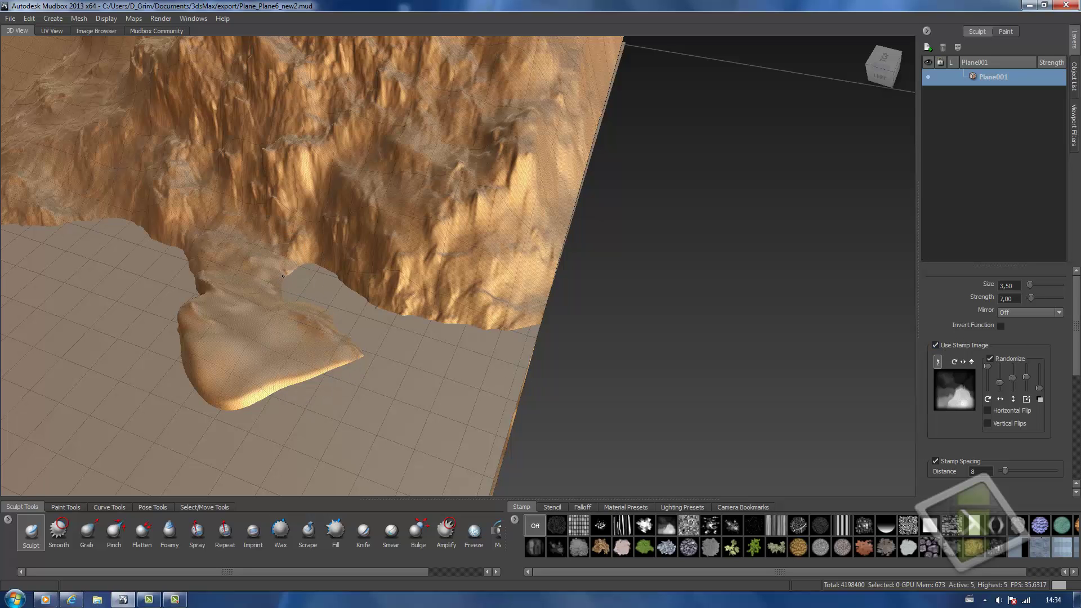
pyautogui.moveTo(190, 253)
pyautogui.keyDown('alt'); pyautogui.mouseDown()
pyautogui.moveTo(212, 398)
pyautogui.moveTo(227, 434)
pyautogui.moveTo(256, 456)
pyautogui.moveTo(194, 439)
pyautogui.moveTo(197, 426)
pyautogui.mouseUp(); pyautogui.keyUp('alt')
pyautogui.moveTo(416, 386)
pyautogui.keyDown('alt'); pyautogui.mouseDown()
pyautogui.moveTo(176, 475)
pyautogui.moveTo(197, 369)
pyautogui.moveTo(226, 337)
pyautogui.moveTo(262, 369)
pyautogui.mouseUp(); pyautogui.keyUp('alt')
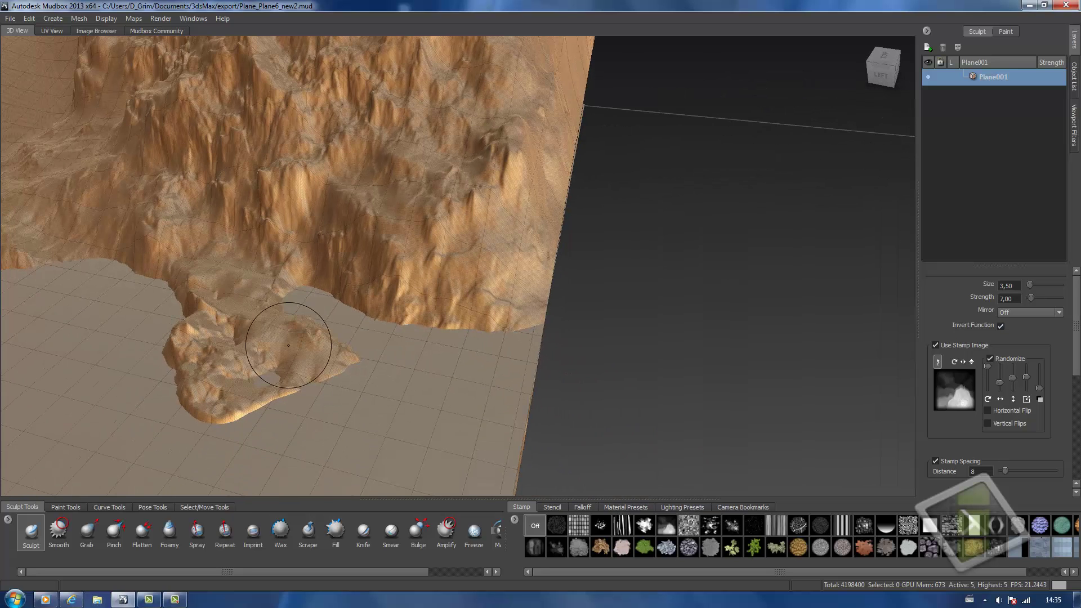
# Flatten the rough top of the headland with the Flatten brush.
pyautogui.click(67, 531)
pyautogui.click(142, 532)
pyautogui.moveTo(259, 331)
pyautogui.mouseDown()
pyautogui.moveTo(269, 361)
pyautogui.moveTo(294, 360)
pyautogui.mouseUp()
pyautogui.moveTo(223, 365)
pyautogui.mouseDown()
pyautogui.moveTo(251, 340)
pyautogui.moveTo(282, 417)
pyautogui.moveTo(342, 483)
pyautogui.mouseUp()
# Enlarge the Sculpt brush and build stamped rock detail along the headland's outer edge.
pyautogui.press('1')
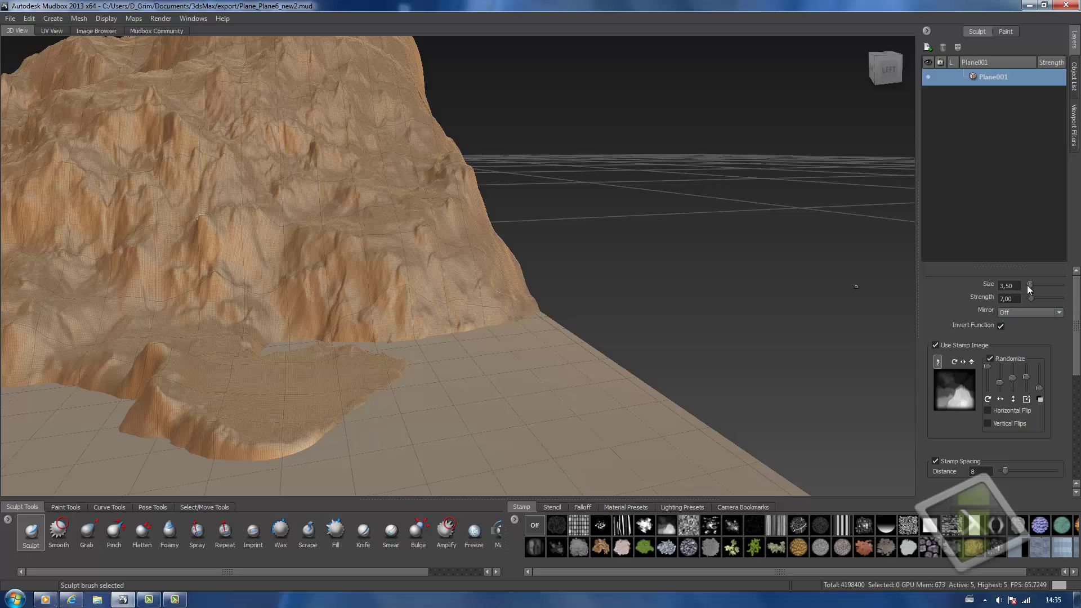
pyautogui.moveTo(1029, 286); pyautogui.dragTo(1033, 286)
pyautogui.moveTo(405, 242)
pyautogui.keyDown('alt'); pyautogui.mouseDown()
pyautogui.moveTo(349, 360)
pyautogui.moveTo(259, 326)
pyautogui.moveTo(237, 332)
pyautogui.moveTo(116, 266)
pyautogui.moveTo(172, 318)
pyautogui.moveTo(231, 270)
pyautogui.moveTo(276, 296)
pyautogui.moveTo(270, 276)
pyautogui.mouseUp(); pyautogui.keyUp('alt')
# Smooth the headland at size 5.30 and strength 87.70, and level its top with the Flatten brush at strength 22.80.
pyautogui.click(58, 532)
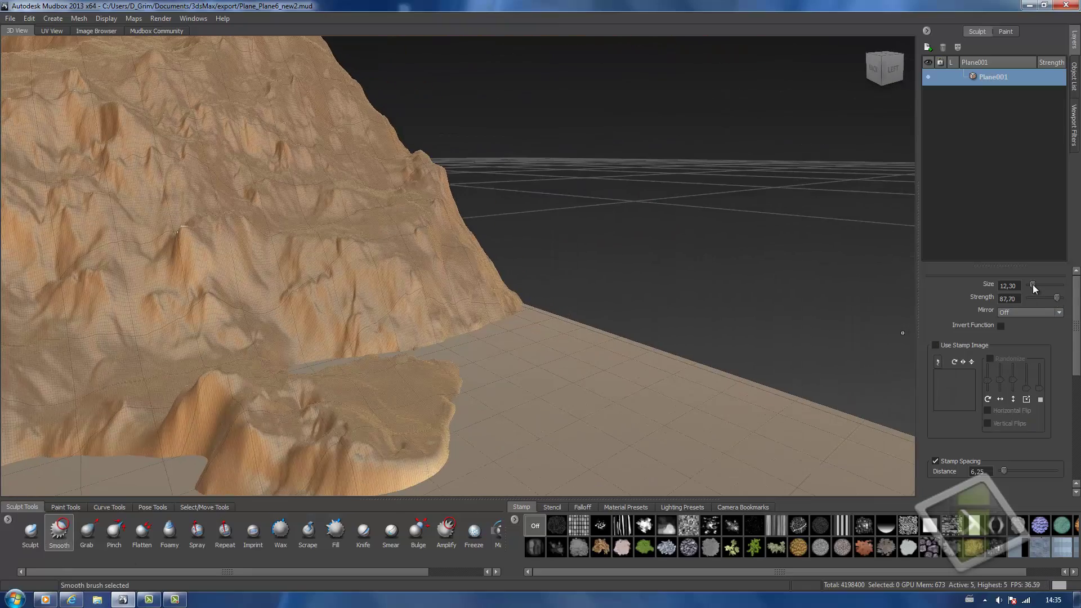
pyautogui.moveTo(1033, 285); pyautogui.dragTo(1030, 285)
pyautogui.keyDown('alt'); pyautogui.moveTo(229, 374); pyautogui.dragTo(440, 298); pyautogui.keyUp('alt')
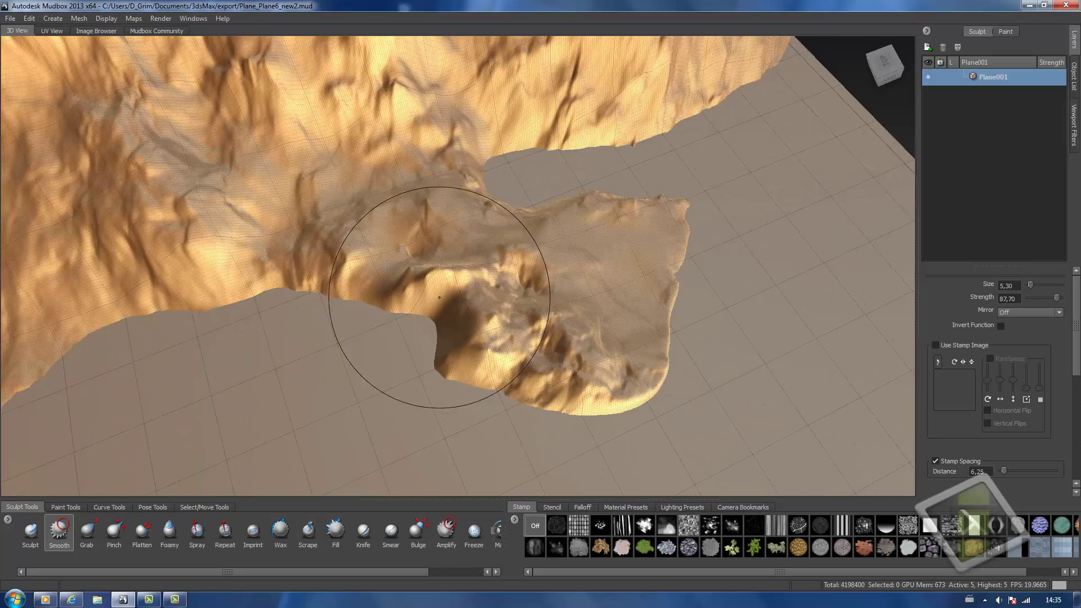
pyautogui.keyDown('alt'); pyautogui.moveTo(487, 328); pyautogui.dragTo(266, 453); pyautogui.keyUp('alt')
pyautogui.press('5')
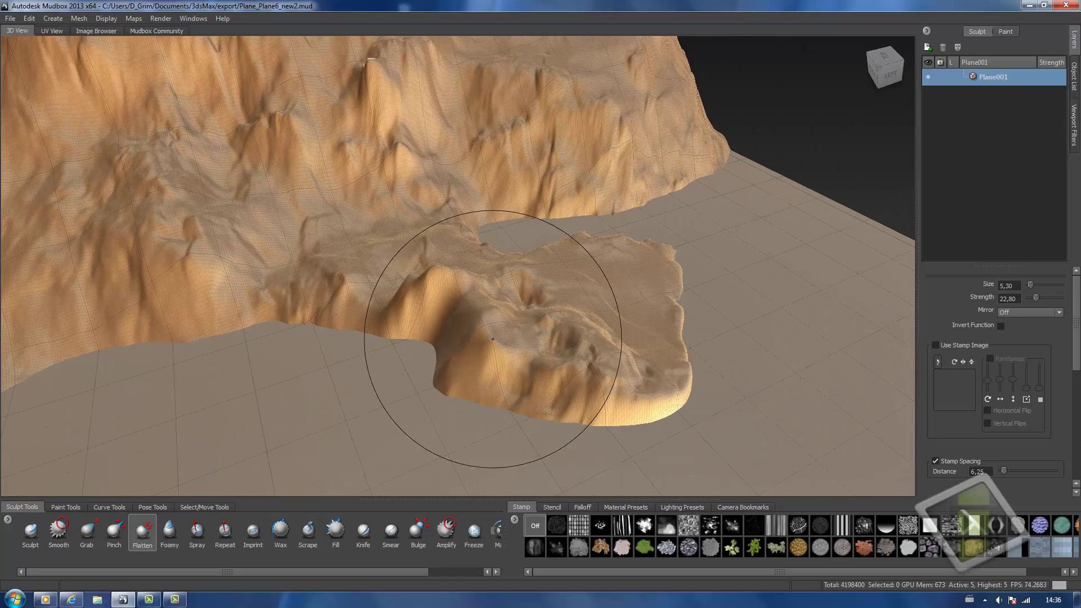
pyautogui.moveTo(502, 336)
pyautogui.mouseDown()
pyautogui.moveTo(488, 305)
pyautogui.moveTo(383, 306)
pyautogui.moveTo(524, 383)
pyautogui.mouseUp()
pyautogui.moveTo(379, 281)
pyautogui.mouseDown()
pyautogui.moveTo(434, 314)
pyautogui.moveTo(445, 349)
pyautogui.moveTo(609, 388)
pyautogui.moveTo(584, 365)
pyautogui.moveTo(574, 377)
pyautogui.mouseUp()
# Raise the headland's surface and rim with the stamped Sculpt brush at sizes from 3.50 to 15.80, finishing at size 7.00 and strength 10.50.
pyautogui.click(36, 536)
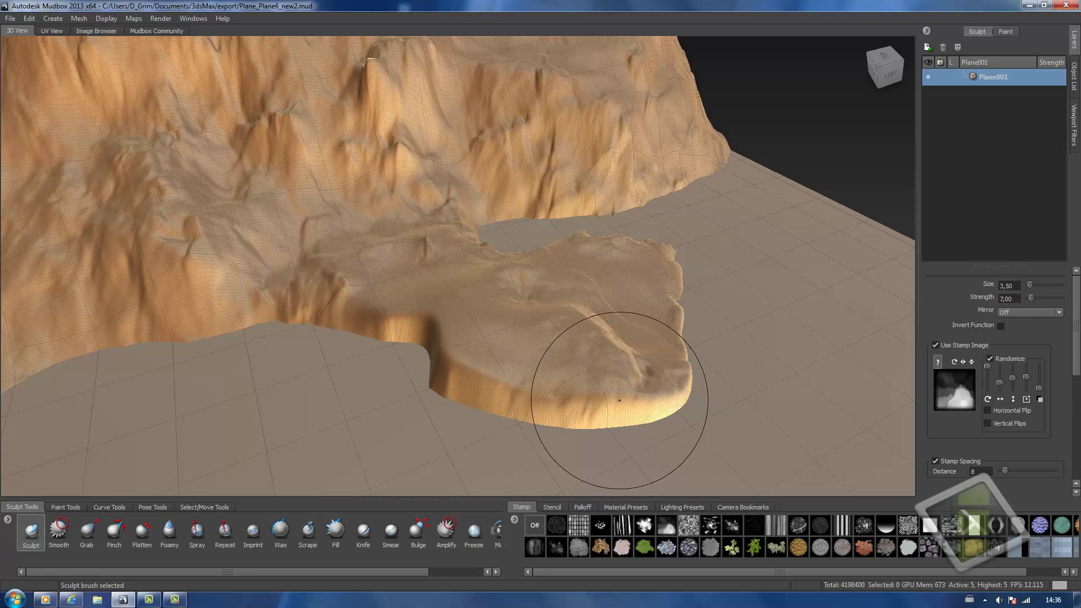
pyautogui.moveTo(660, 315)
pyautogui.mouseDown()
pyautogui.moveTo(677, 341)
pyautogui.moveTo(671, 389)
pyautogui.moveTo(580, 398)
pyautogui.mouseUp()
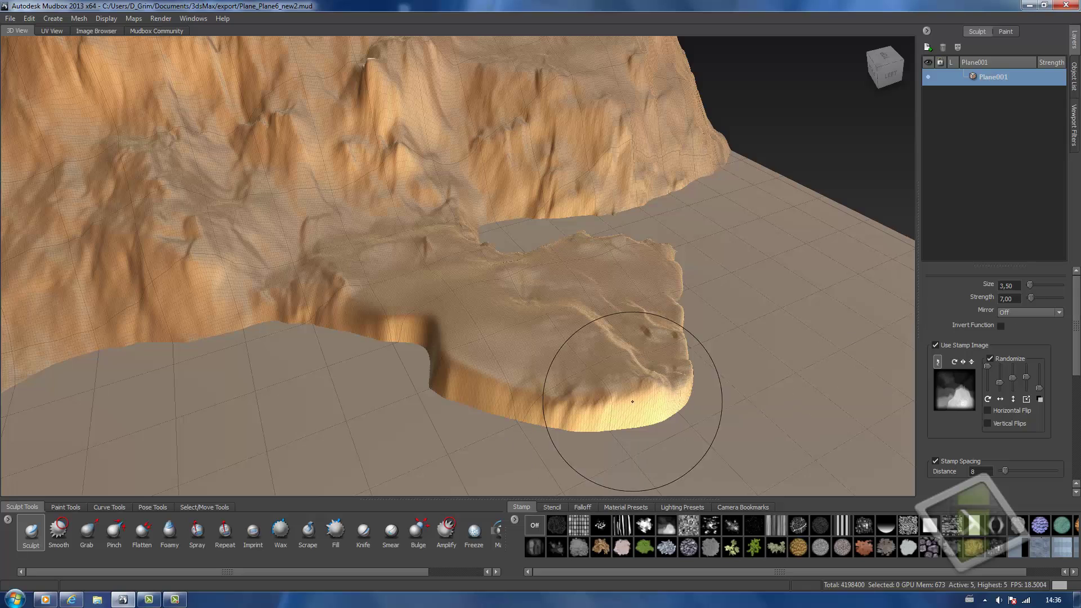
pyautogui.moveTo(446, 371); pyautogui.dragTo(493, 389)
pyautogui.moveTo(1031, 286); pyautogui.dragTo(1036, 289)
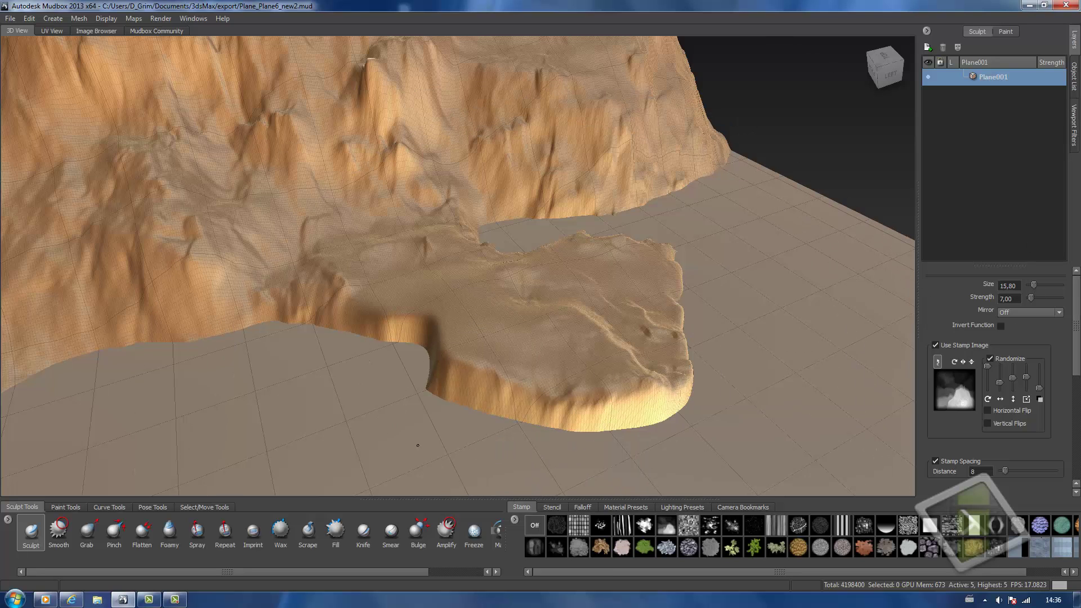
pyautogui.moveTo(418, 446)
pyautogui.mouseDown()
pyautogui.moveTo(585, 394)
pyautogui.moveTo(637, 360)
pyautogui.mouseUp()
pyautogui.moveTo(1031, 298); pyautogui.dragTo(1033, 300)
pyautogui.moveTo(1034, 286); pyautogui.dragTo(1031, 286)
pyautogui.moveTo(482, 413); pyautogui.dragTo(537, 439)
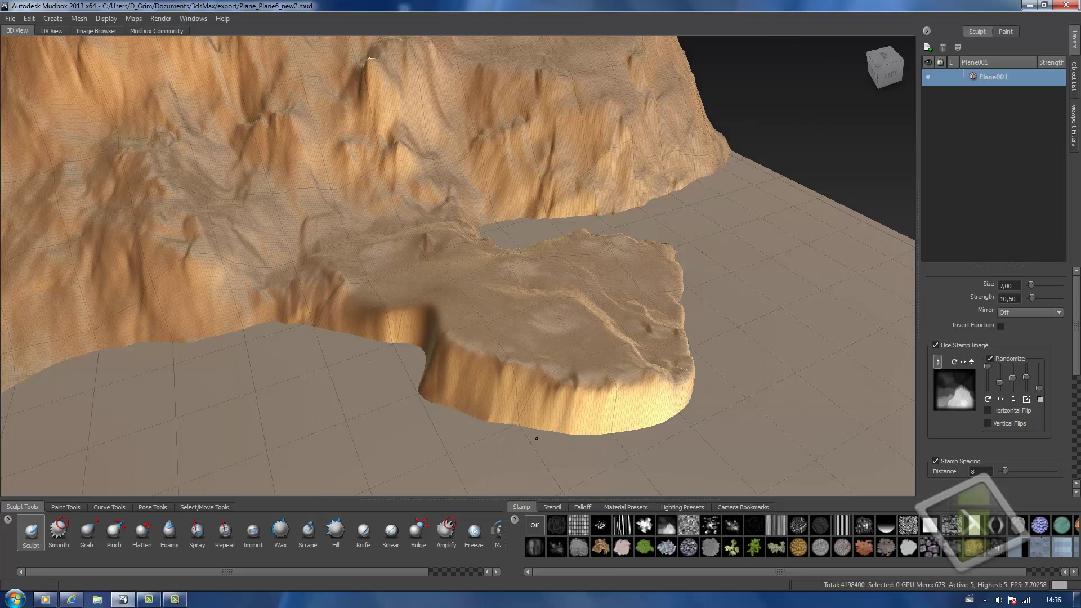
# Invert the Sculpt brush and erode the headland's sides and top at size 7.00 and strength 5.50.
pyautogui.keyDown('alt'); pyautogui.moveTo(494, 241); pyautogui.dragTo(600, 295); pyautogui.keyUp('alt')
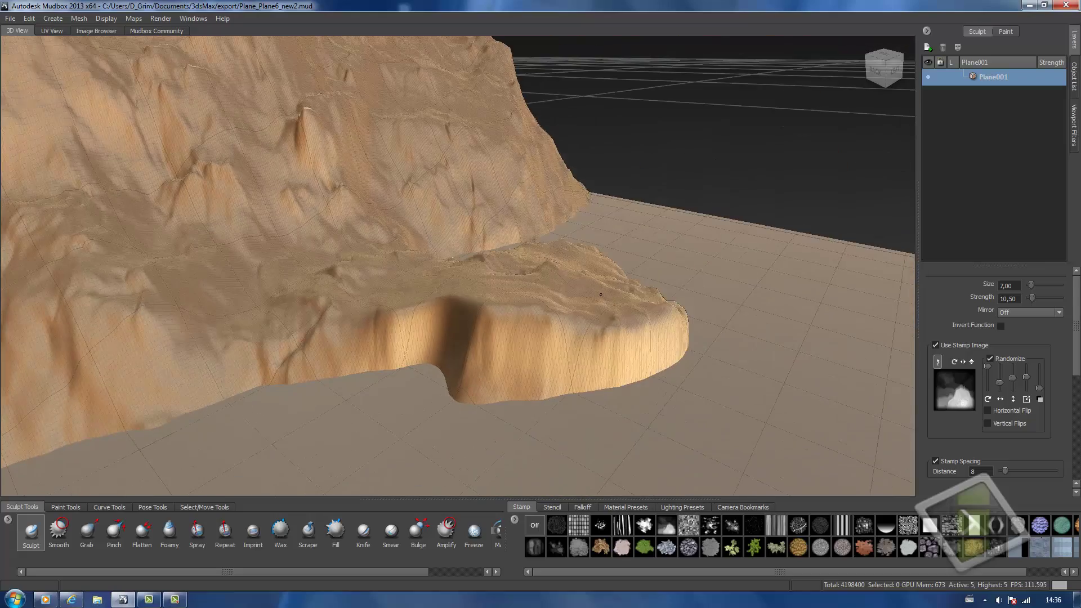
pyautogui.moveTo(416, 293)
pyautogui.keyDown('alt'); pyautogui.mouseDown()
pyautogui.moveTo(487, 400)
pyautogui.moveTo(559, 371)
pyautogui.moveTo(428, 366)
pyautogui.moveTo(533, 368)
pyautogui.mouseUp(); pyautogui.keyUp('alt')
pyautogui.click(1000, 326)
pyautogui.keyDown('alt'); pyautogui.moveTo(506, 363); pyautogui.dragTo(873, 364); pyautogui.keyUp('alt')
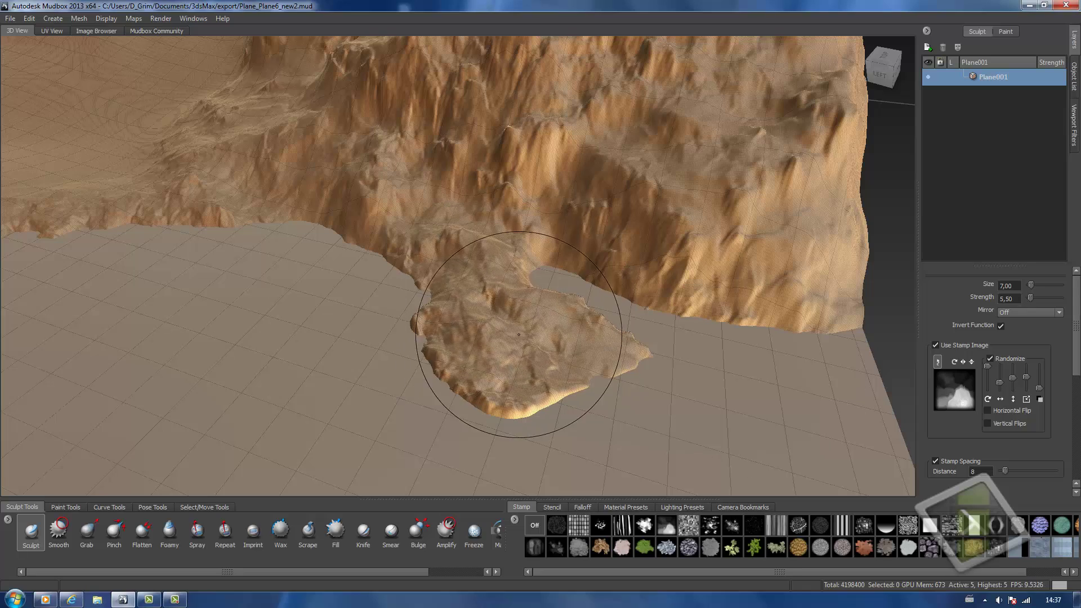
pyautogui.keyDown('alt'); pyautogui.moveTo(518, 334); pyautogui.dragTo(466, 366); pyautogui.keyUp('alt')
# Switch off inversion and refine the headland and adjoining slope with the stamped Sculpt brush at size 5.30 and strength 5.50.
pyautogui.press('2')
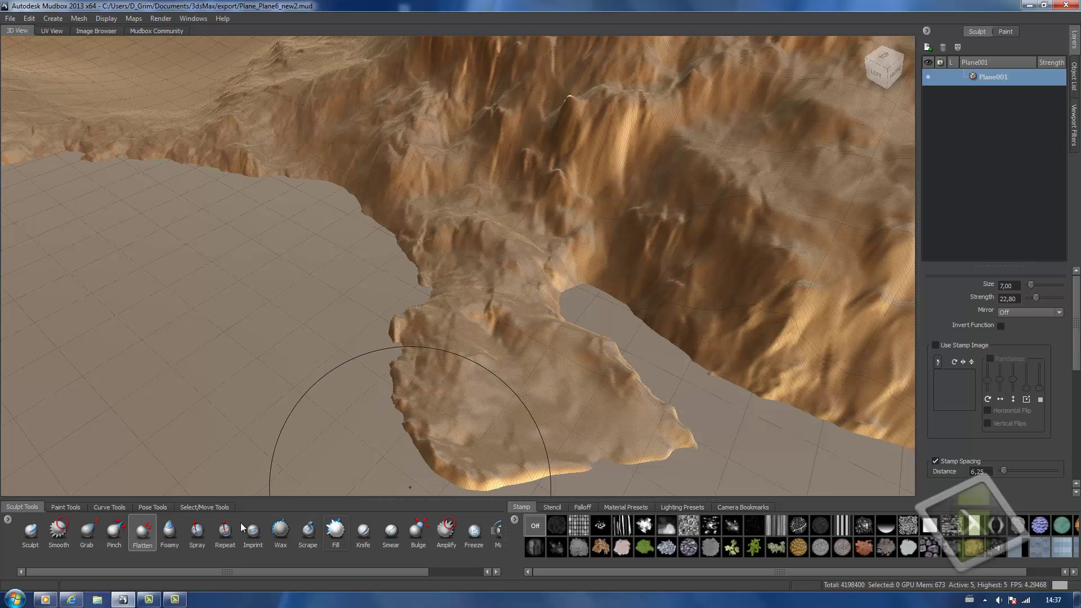
pyautogui.press('1')
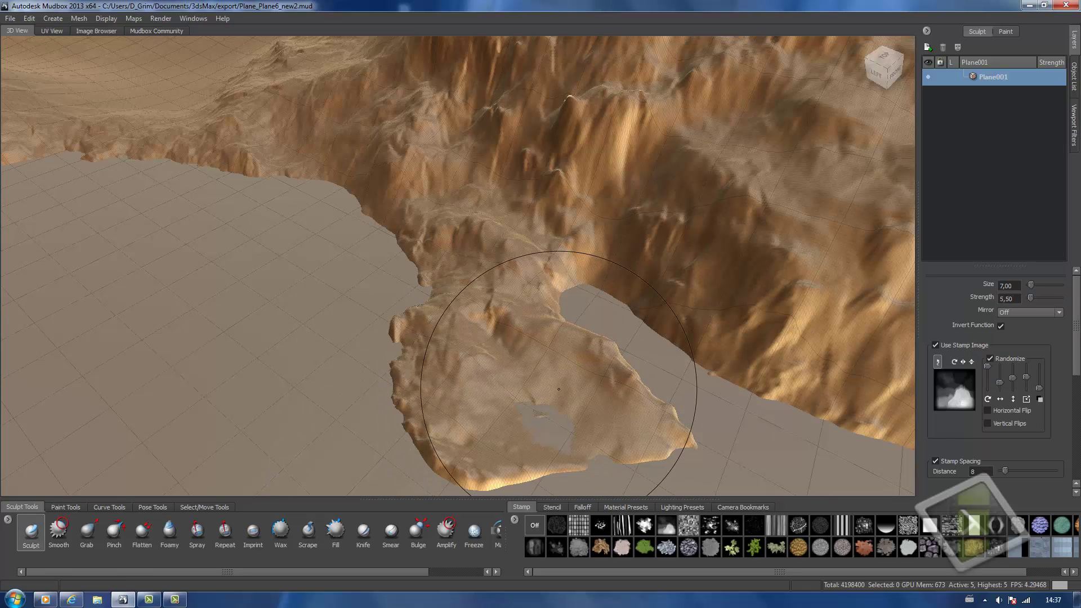
pyautogui.moveTo(553, 405); pyautogui.dragTo(534, 401)
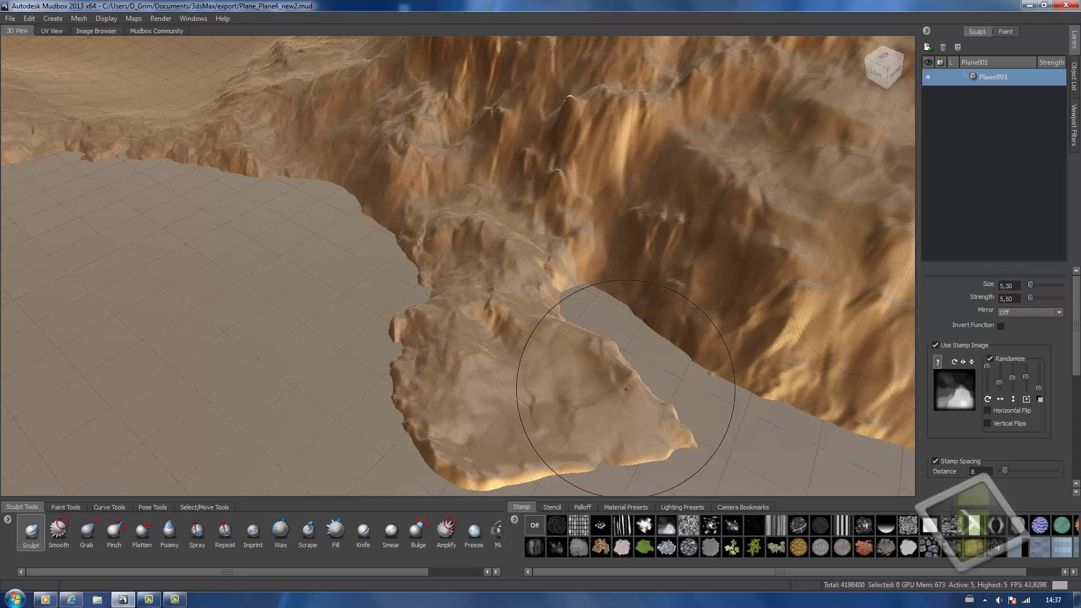
pyautogui.keyDown('alt'); pyautogui.moveTo(427, 400); pyautogui.dragTo(735, 247); pyautogui.keyUp('alt')
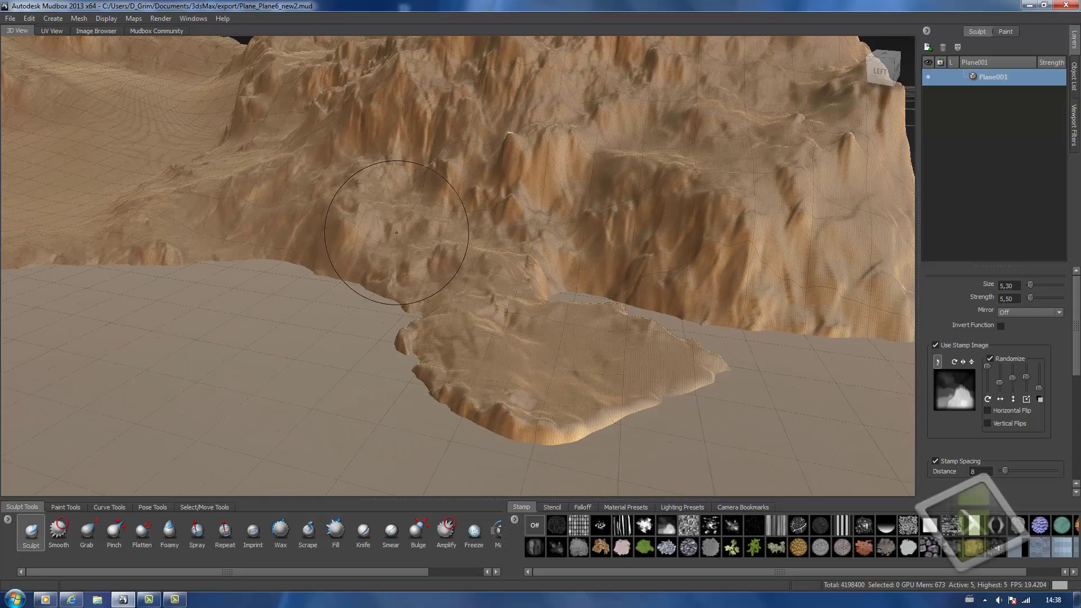
pyautogui.keyDown('alt'); pyautogui.moveTo(245, 210); pyautogui.dragTo(222, 229); pyautogui.keyUp('alt')
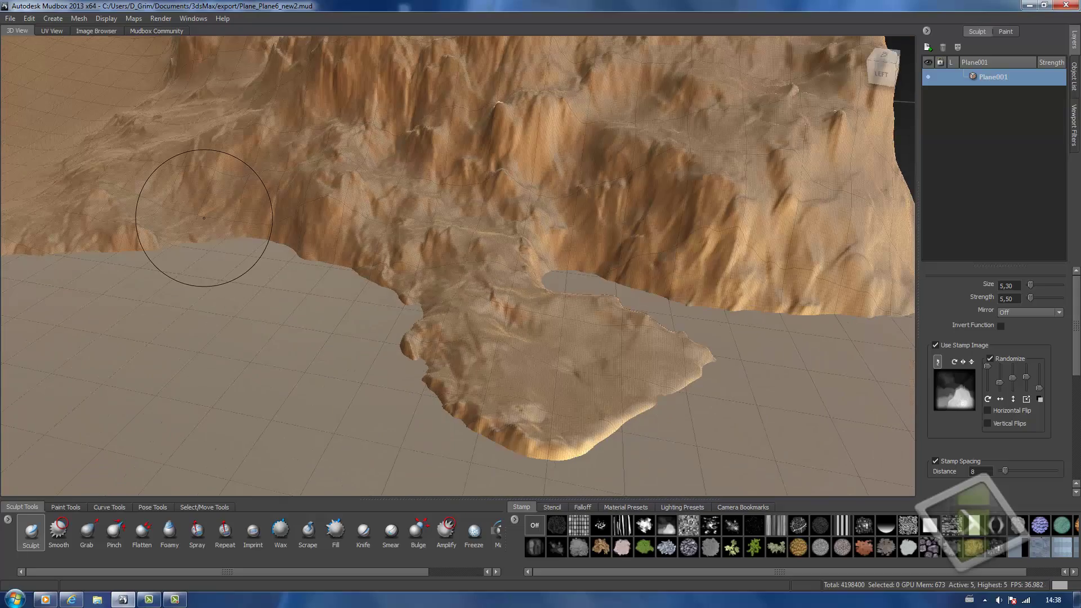
# Roughen the mountain's smooth outer cliff with the Sculpt brush at size 5.30 and strength 10.50, finishing at strength 8.80.
pyautogui.keyDown('alt'); pyautogui.moveTo(204, 218); pyautogui.dragTo(344, 248, button='middle'); pyautogui.keyUp('alt')
pyautogui.keyDown('alt'); pyautogui.moveTo(344, 248); pyautogui.dragTo(261, 297, button='right'); pyautogui.keyUp('alt')
pyautogui.moveTo(356, 286)
pyautogui.keyDown('alt'); pyautogui.mouseDown()
pyautogui.moveTo(468, 282)
pyautogui.moveTo(459, 217)
pyautogui.moveTo(253, 256)
pyautogui.moveTo(195, 225)
pyautogui.moveTo(273, 266)
pyautogui.mouseUp(); pyautogui.keyUp('alt')
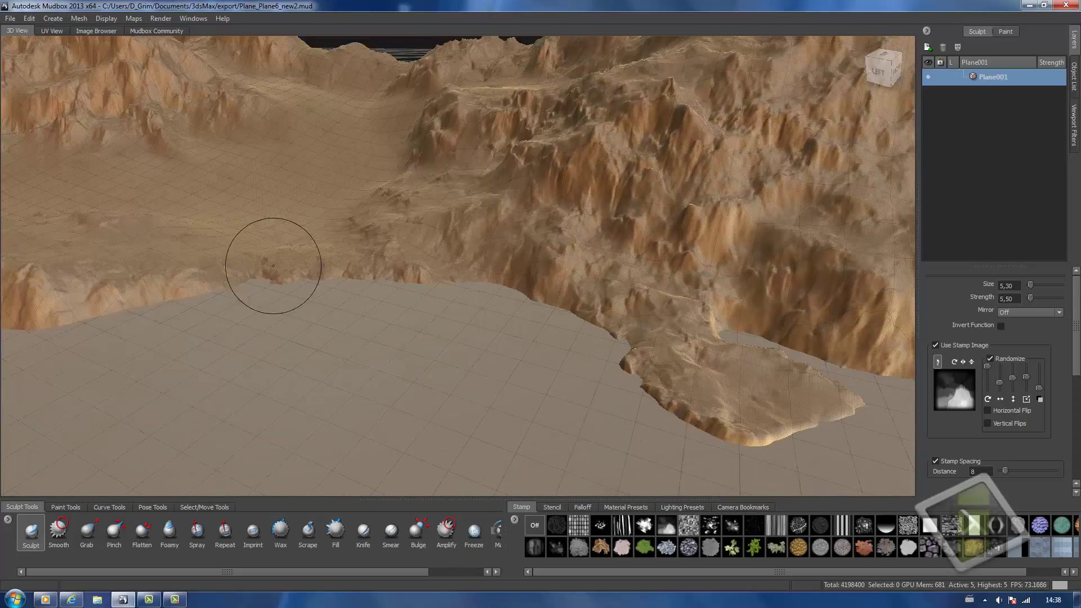
pyautogui.keyDown('alt'); pyautogui.moveTo(273, 265); pyautogui.dragTo(175, 273, button='right'); pyautogui.keyUp('alt')
pyautogui.keyDown('alt'); pyautogui.moveTo(174, 273); pyautogui.dragTo(86, 286); pyautogui.keyUp('alt')
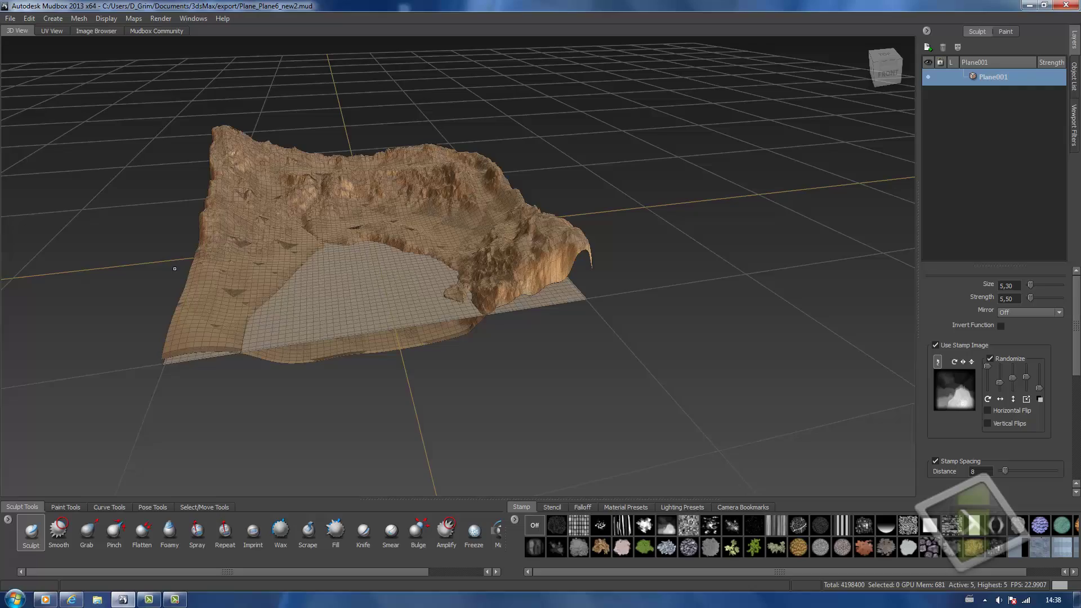
pyautogui.keyDown('alt'); pyautogui.moveTo(175, 269); pyautogui.dragTo(259, 329, button='middle'); pyautogui.keyUp('alt')
pyautogui.keyDown('alt'); pyautogui.moveTo(259, 330); pyautogui.dragTo(463, 434, button='right'); pyautogui.keyUp('alt')
pyautogui.moveTo(463, 434)
pyautogui.keyDown('alt'); pyautogui.mouseDown()
pyautogui.moveTo(437, 333)
pyautogui.moveTo(493, 382)
pyautogui.moveTo(852, 330)
pyautogui.moveTo(579, 309)
pyautogui.mouseUp(); pyautogui.keyUp('alt')
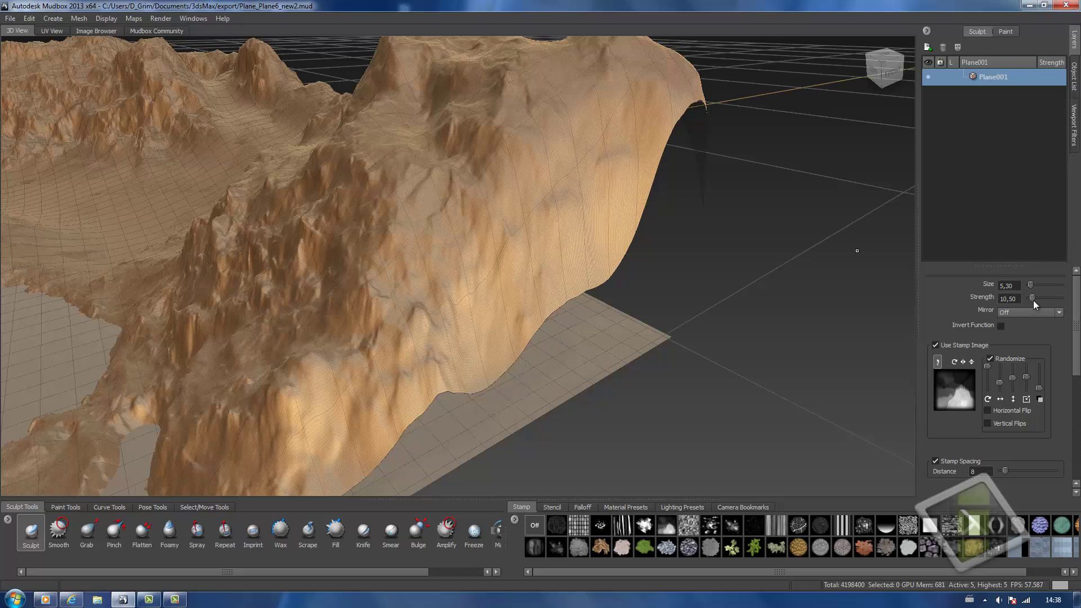
pyautogui.keyDown('alt'); pyautogui.moveTo(433, 160); pyautogui.dragTo(435, 336); pyautogui.keyUp('alt')
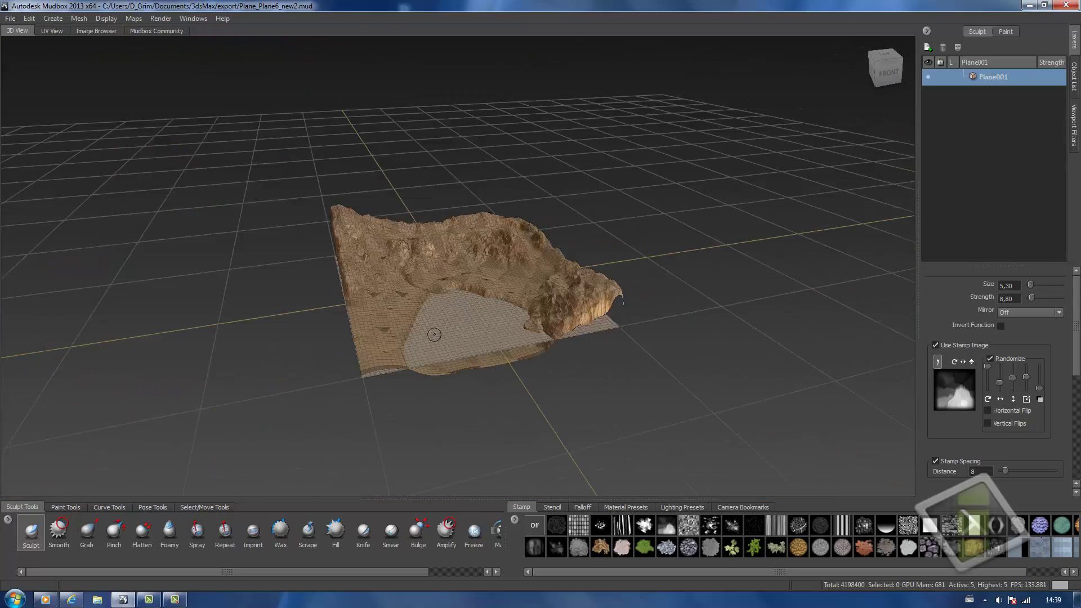
# Examine the terrain from a low viewpoint looking across the flat water plane towards the mountain and headland.
pyautogui.scroll(6, 428, 355)
pyautogui.keyDown('alt'); pyautogui.moveTo(420, 374); pyautogui.dragTo(796, 258); pyautogui.keyUp('alt')
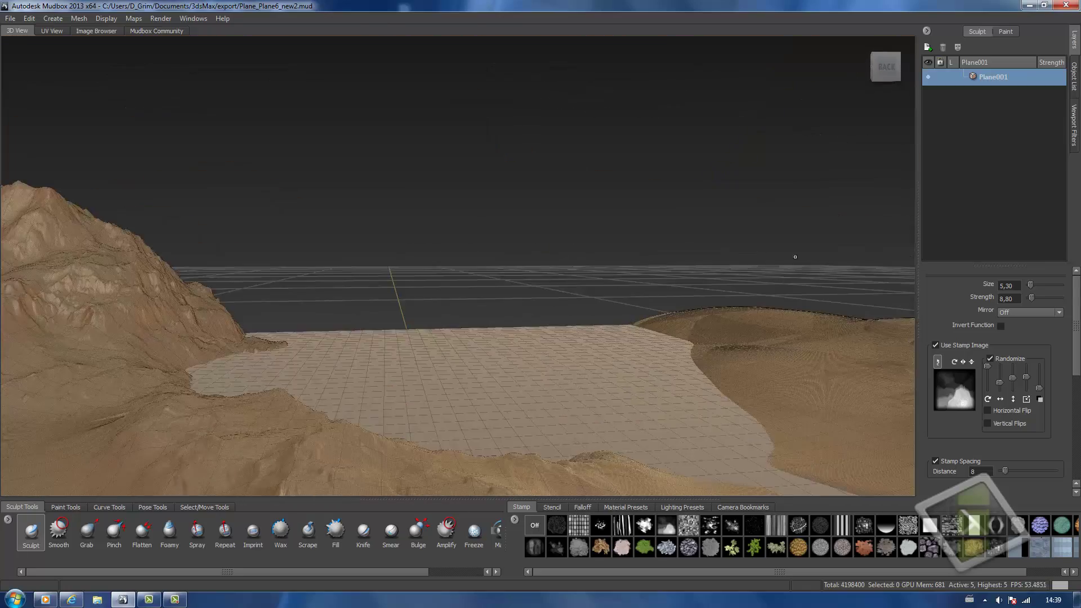
pyautogui.scroll(-5, 796, 258)
pyautogui.moveTo(651, 247)
pyautogui.keyDown('alt'); pyautogui.mouseDown()
pyautogui.moveTo(614, 264)
pyautogui.moveTo(633, 246)
pyautogui.moveTo(499, 316)
pyautogui.mouseUp(); pyautogui.keyUp('alt')
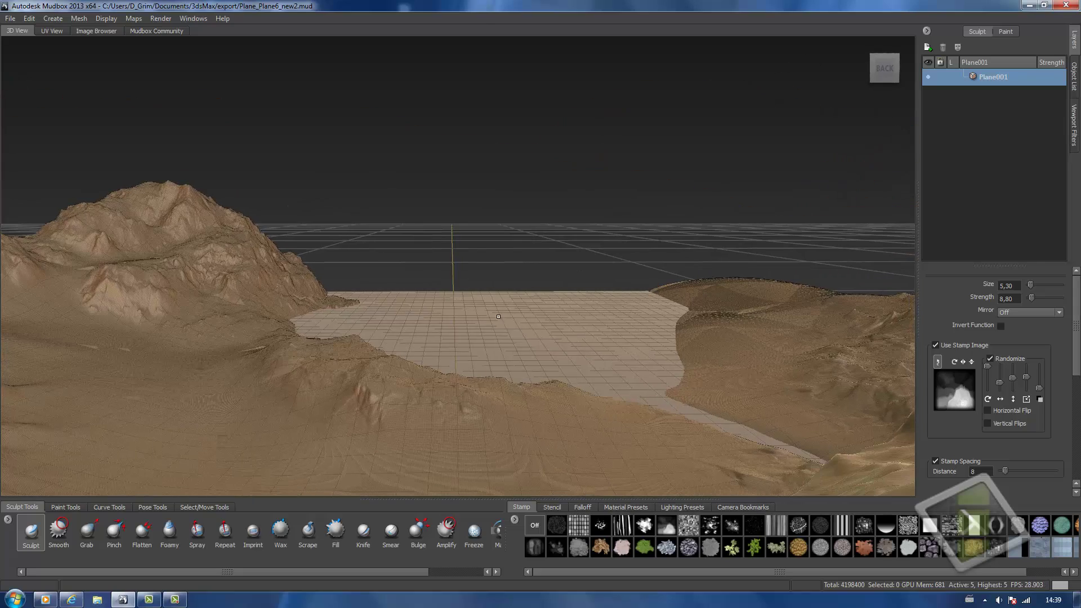